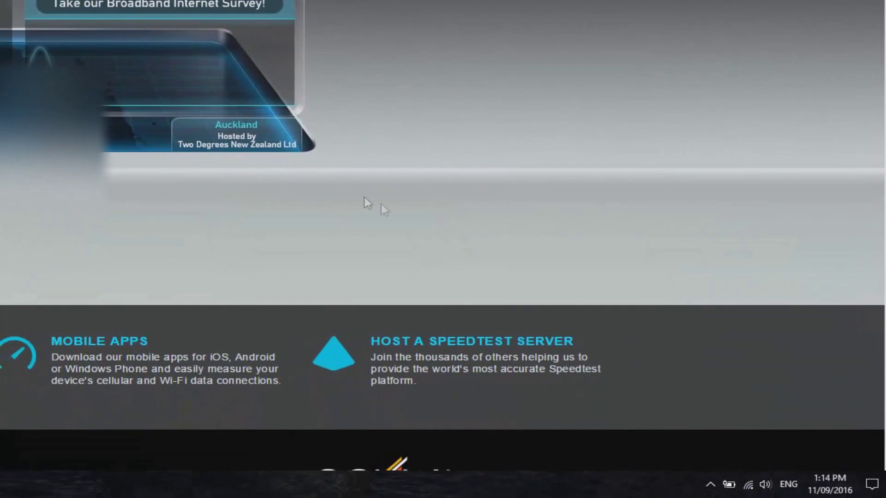
Toggle flight mode on and back off from the tray so WiFi returns with the vodafone networks.
left_click(748, 482)
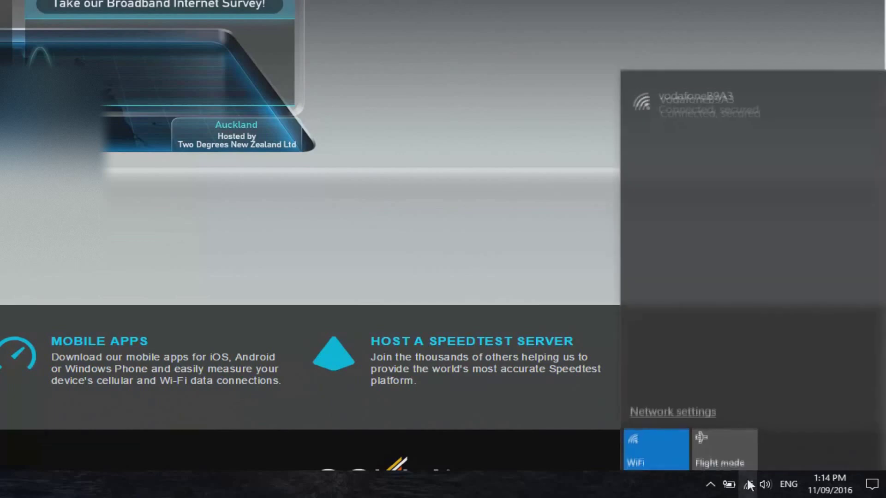
left_click(735, 444)
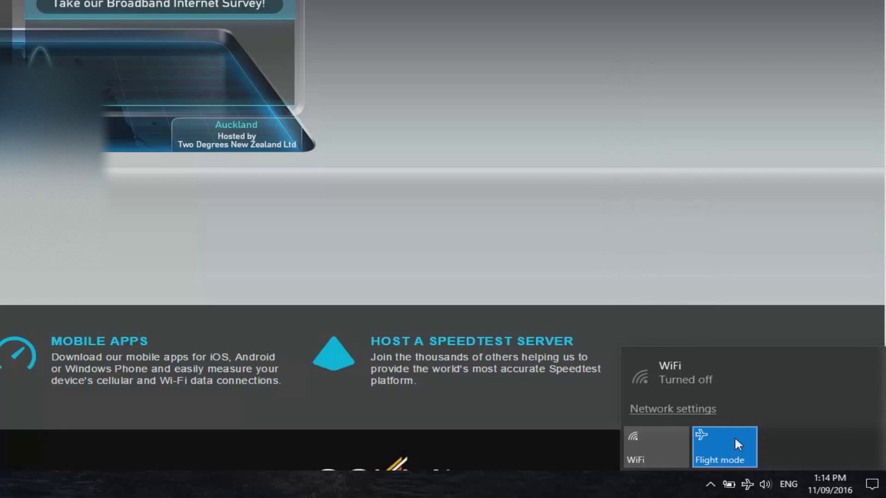
left_click(735, 440)
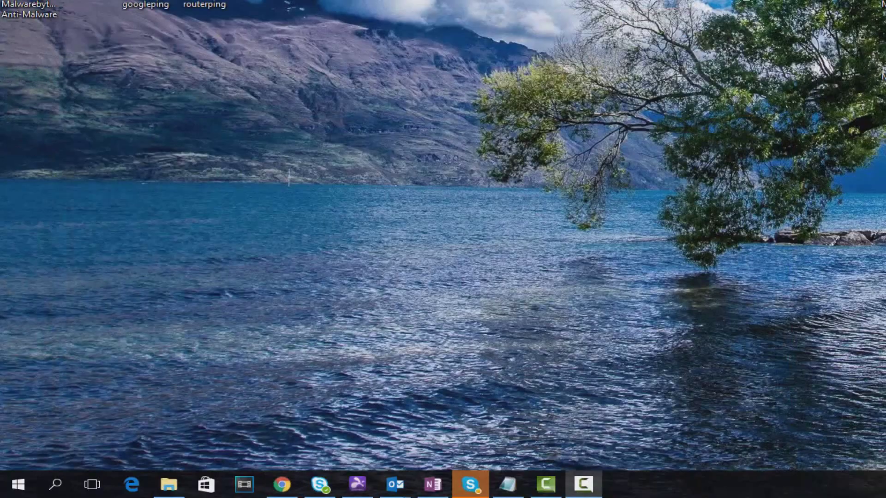
Launch Device Manager from the Win+X menu after abandoning a 'device manag' search.
left_click(41, 480)
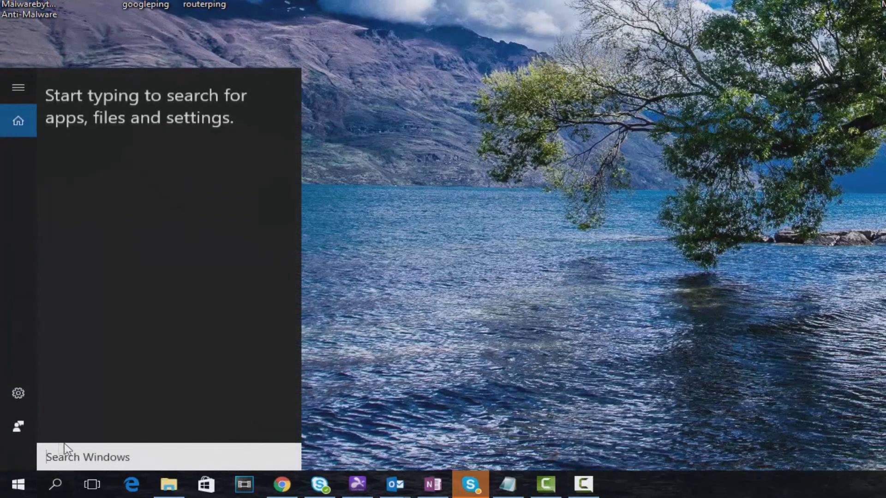
type("device")
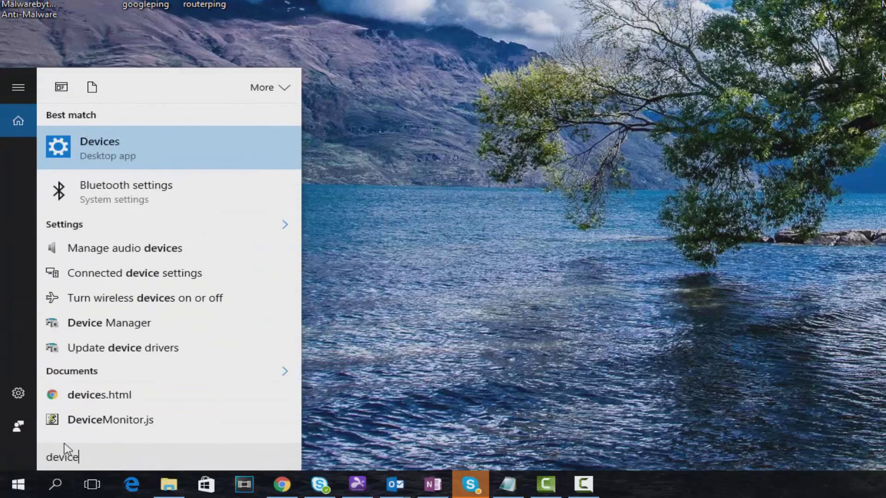
type(" manager")
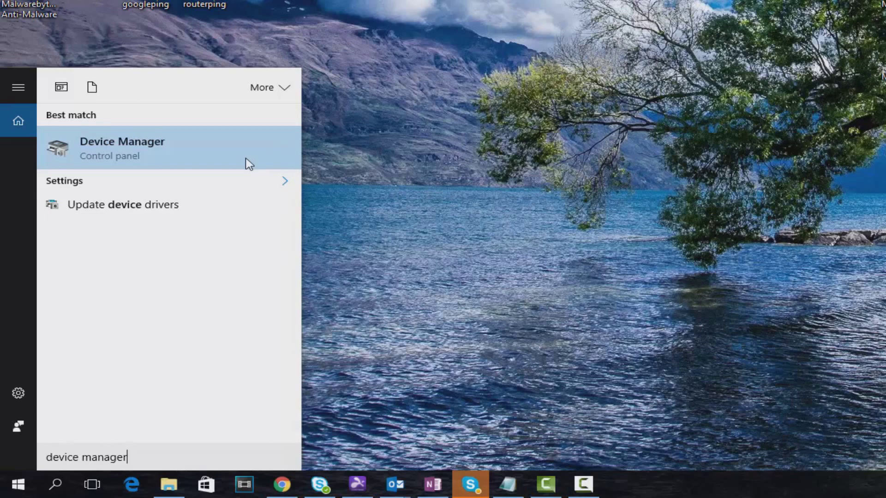
left_click(396, 159)
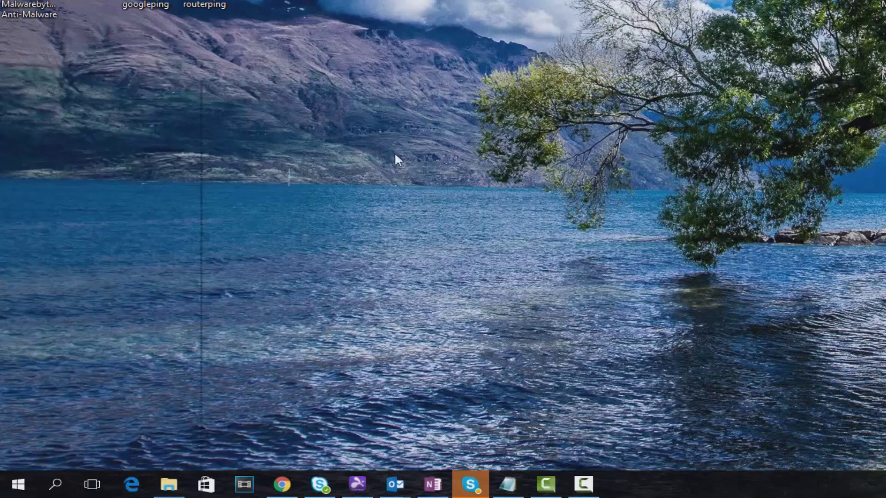
key("super+x")
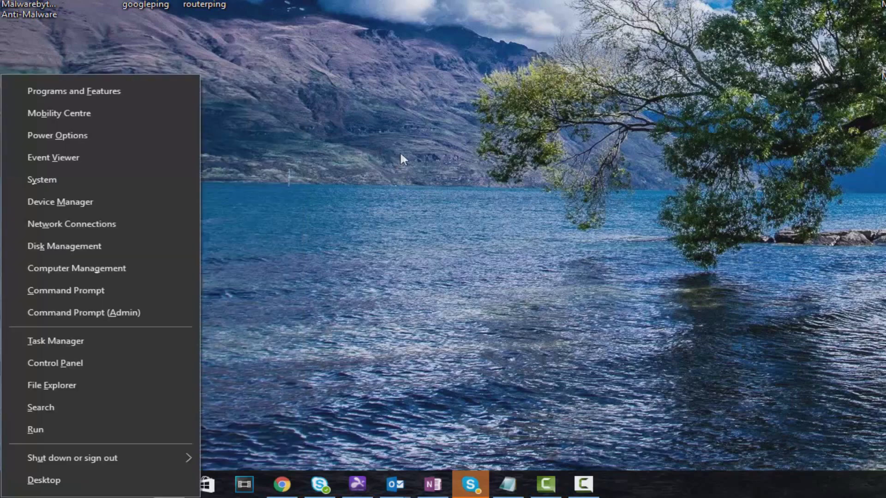
left_click(87, 204)
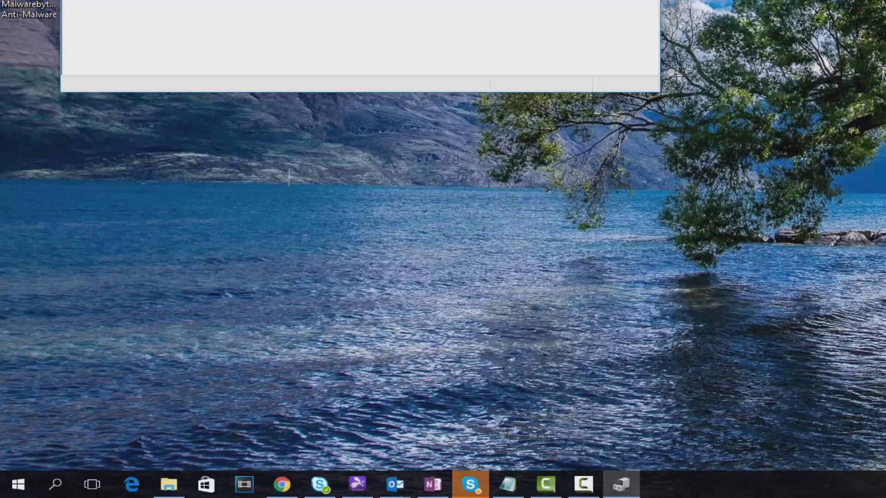
Bring the Device Manager window into view and expand the Network adapters category.
key("alt+space")
key("m")
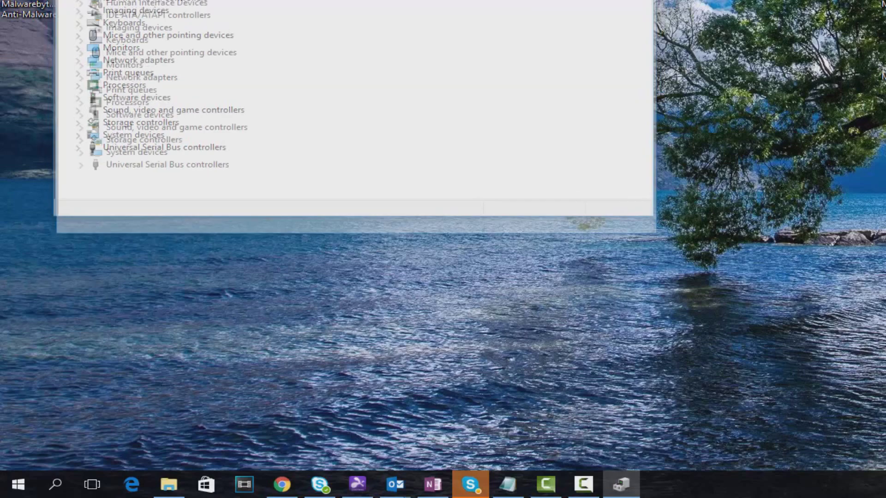
left_click(235, 55)
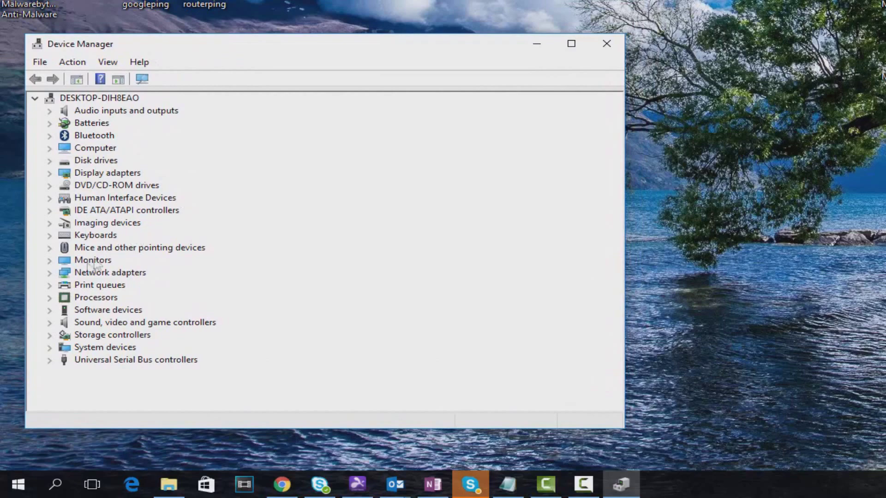
left_click(50, 273)
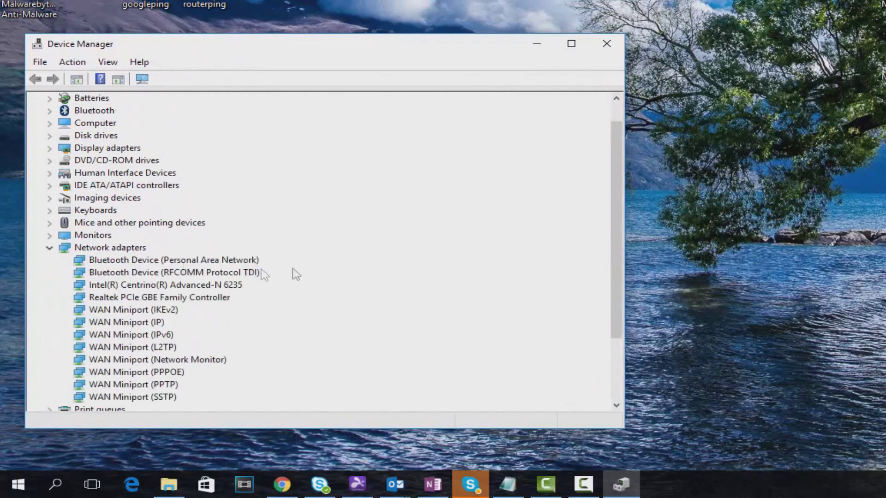
left_click_drag(618, 184, 625, 221)
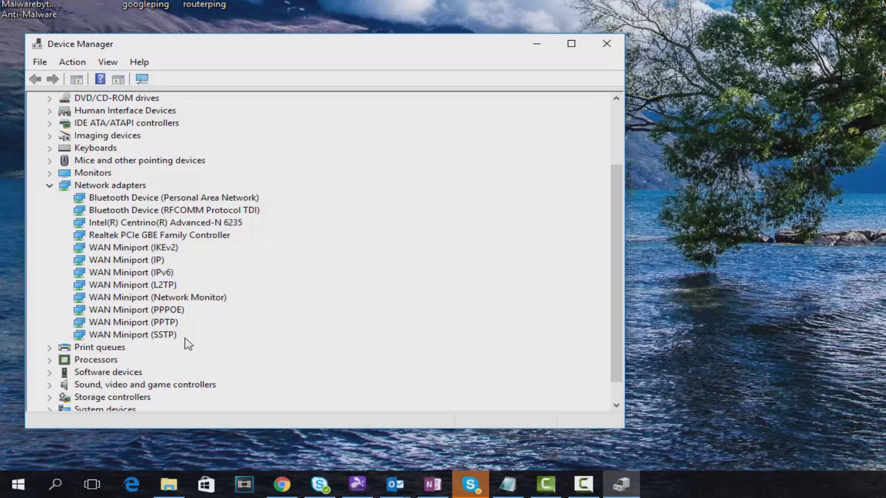
Start an automatic driver software search for the Realtek PCIe GBE Family Controller.
right_click(212, 238)
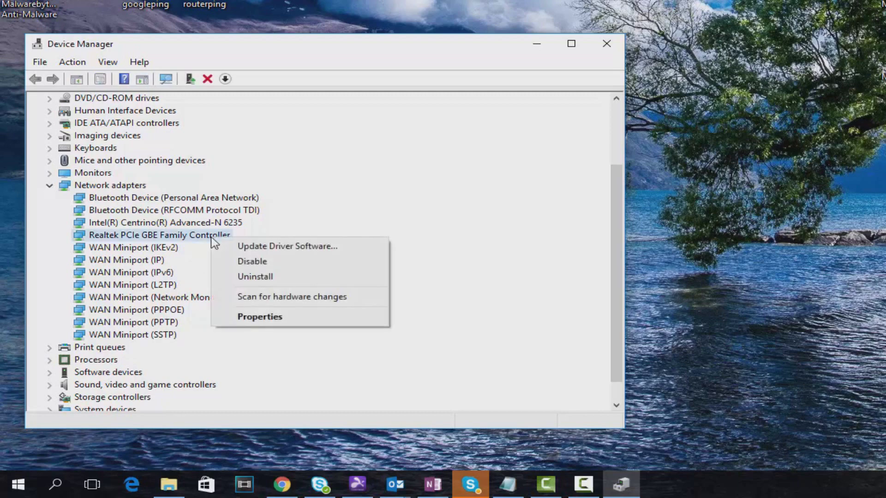
left_click(236, 248)
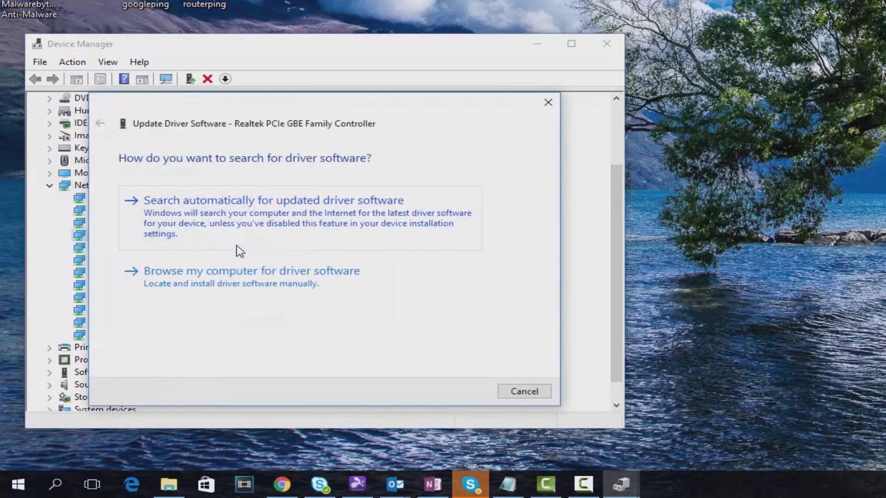
left_click(245, 200)
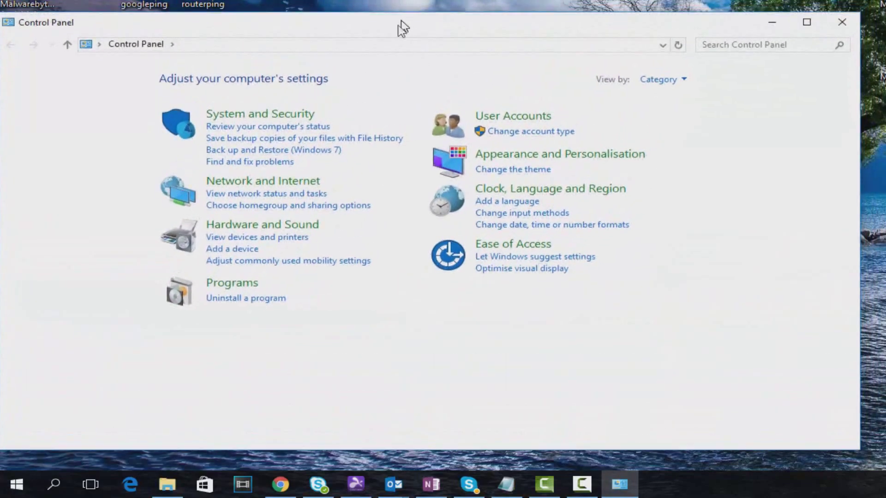
Go through Network and Internet and Network and Sharing Centre to the adapter settings page.
left_click_drag(400, 21, 426, 23)
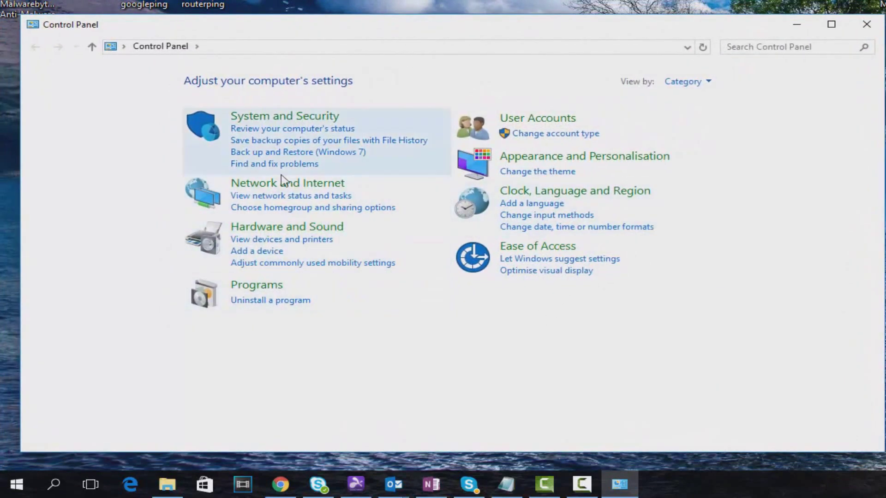
left_click(259, 185)
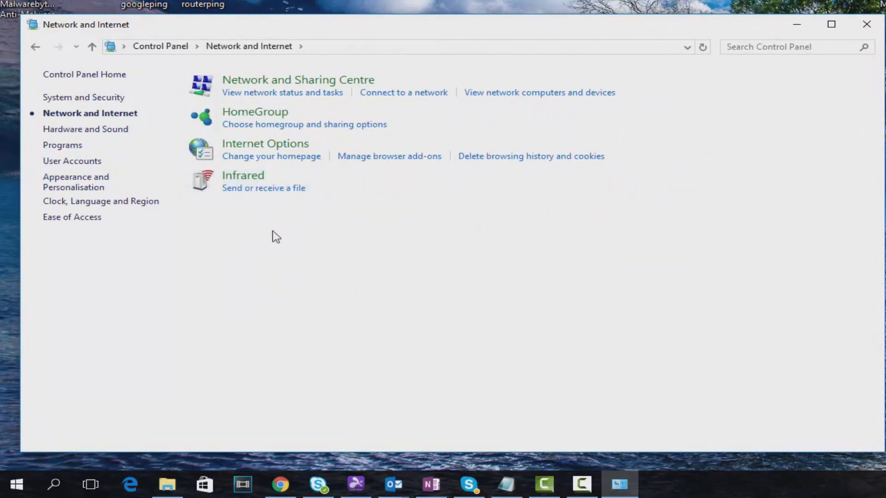
left_click(259, 93)
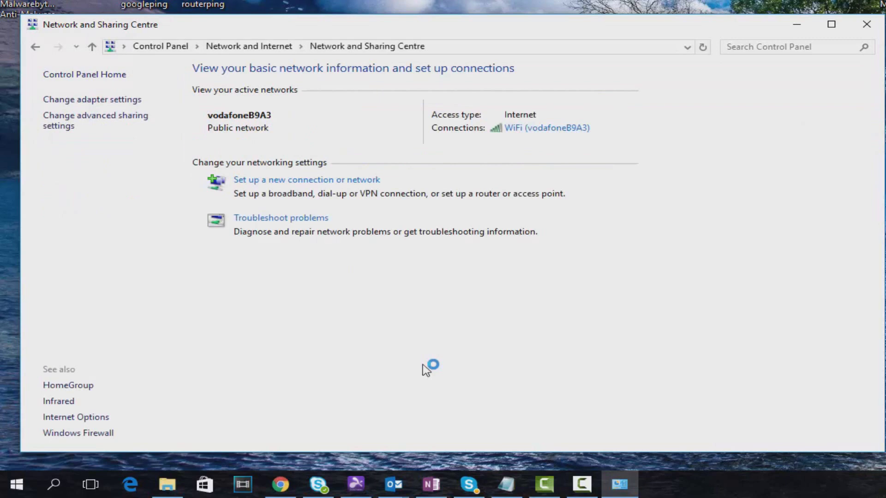
left_click(109, 103)
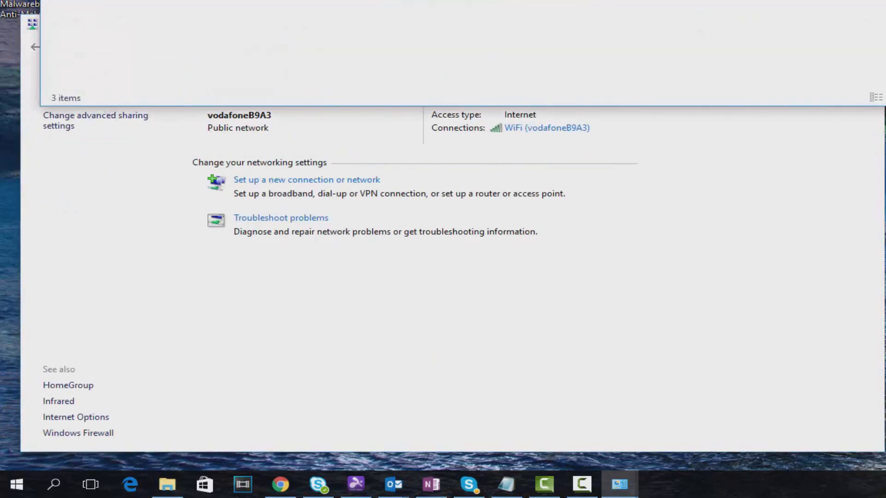
Open the Properties dialog of the WiFi connection.
left_click_drag(338, 15, 347, 28)
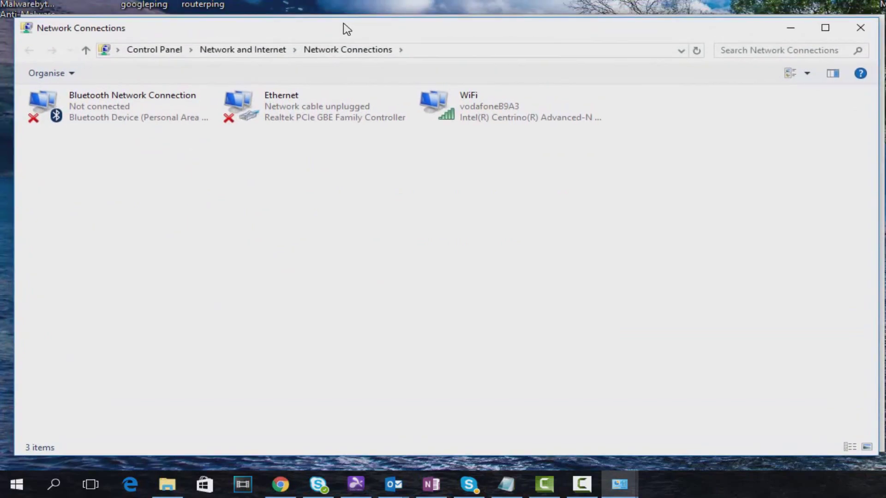
left_click(447, 112)
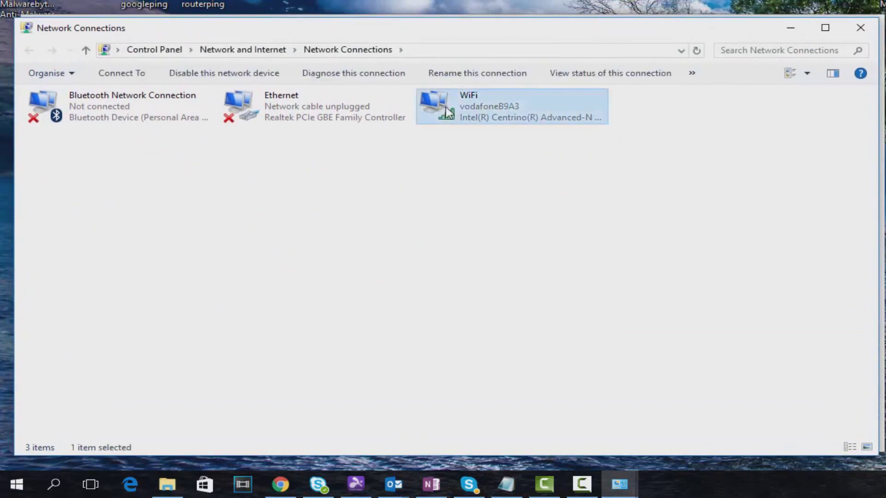
right_click(448, 113)
left_click(527, 255)
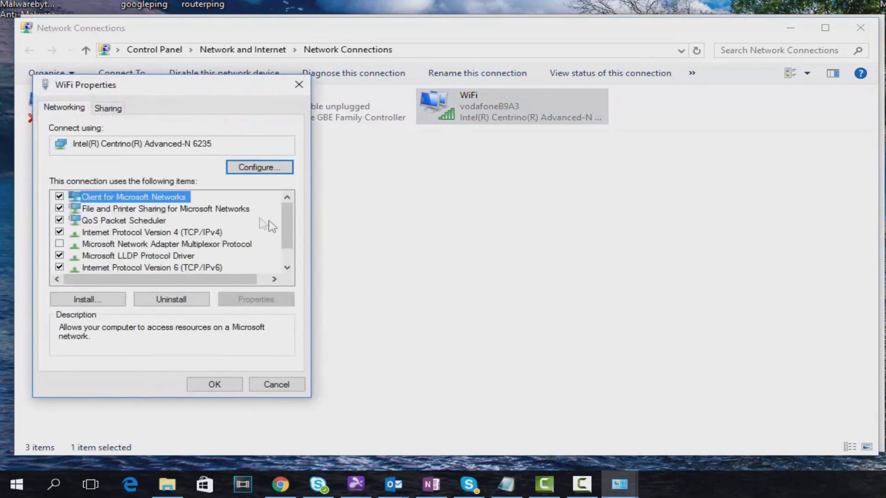
Open the WiFi adapter's Internet Protocol Version 4 (TCP/IPv4) properties.
left_click_drag(254, 91, 573, 145)
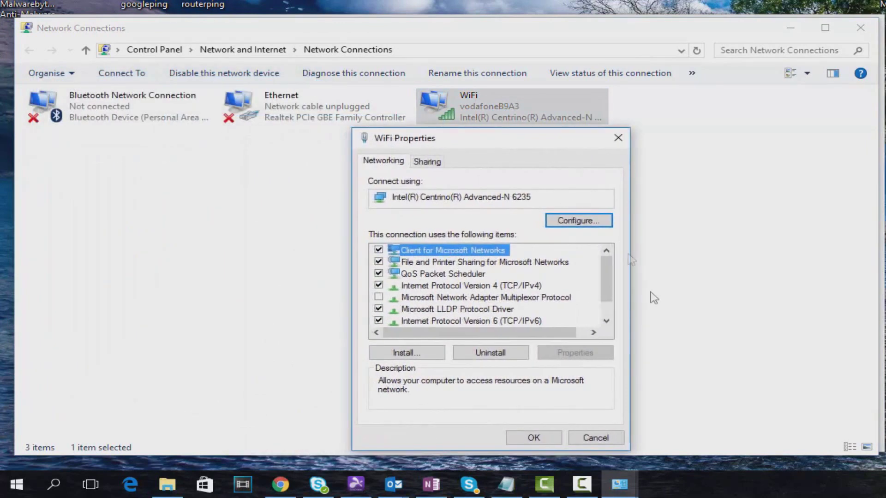
scroll(607, 283, "down", 1)
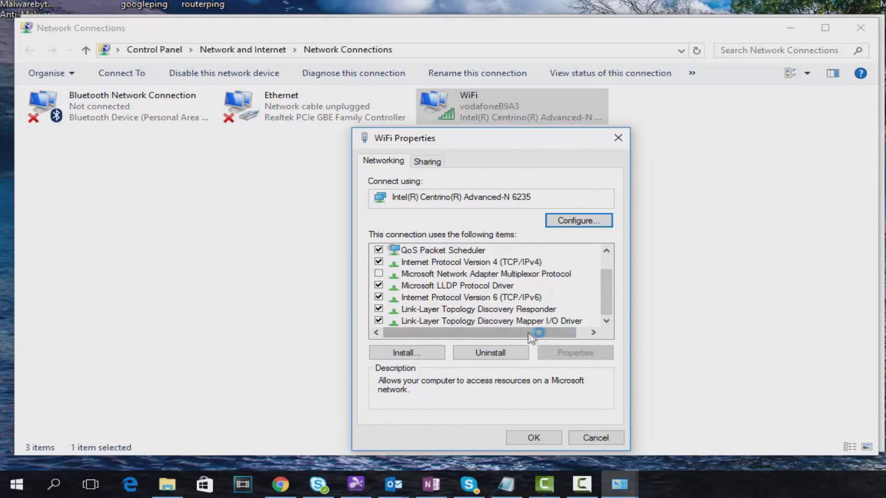
left_click(446, 264)
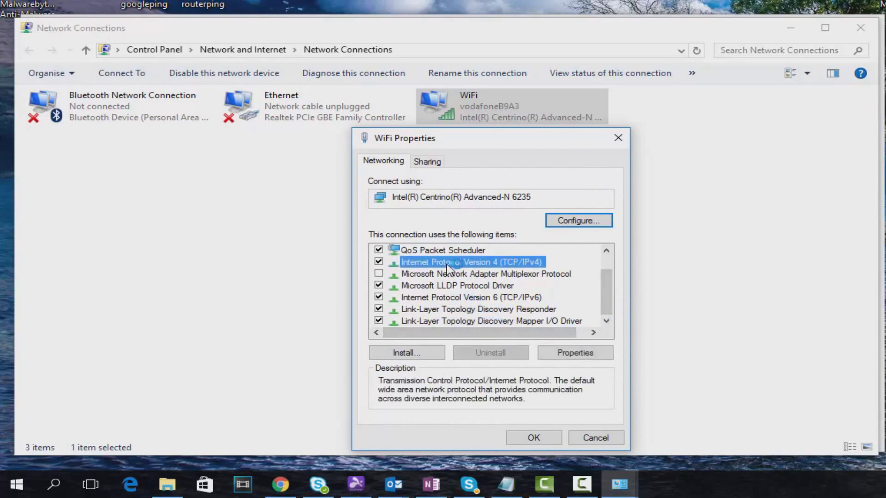
left_click(557, 355)
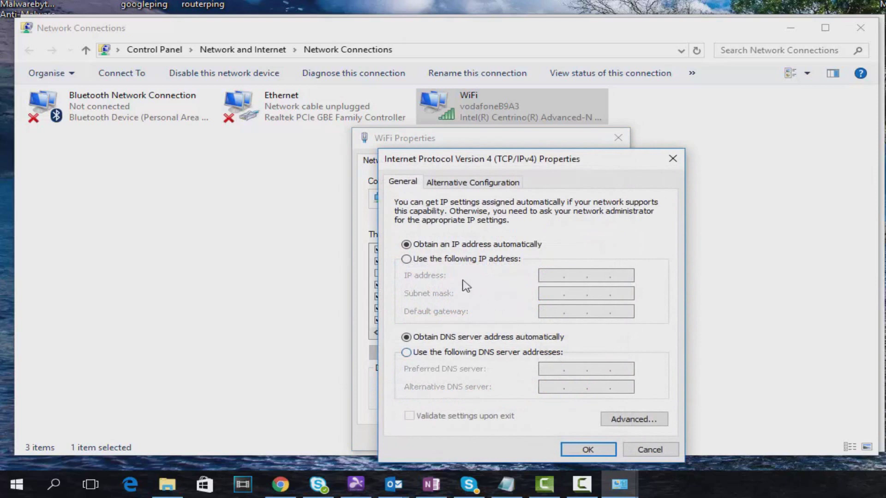
Set preferred DNS 8.8.8.8 and alternate DNS 8.8.4.4, then apply and close the properties.
left_click(406, 355)
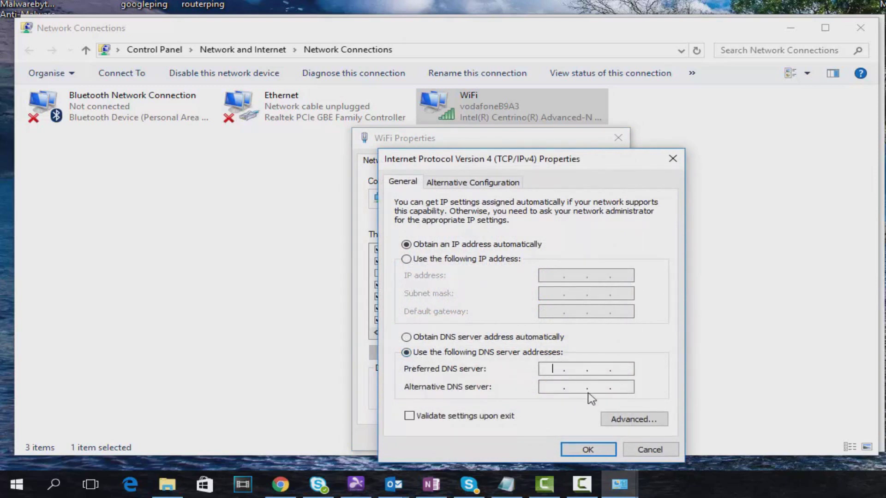
type("8.8.8.8")
left_click(551, 388)
type("8.8.4.4")
left_click(583, 451)
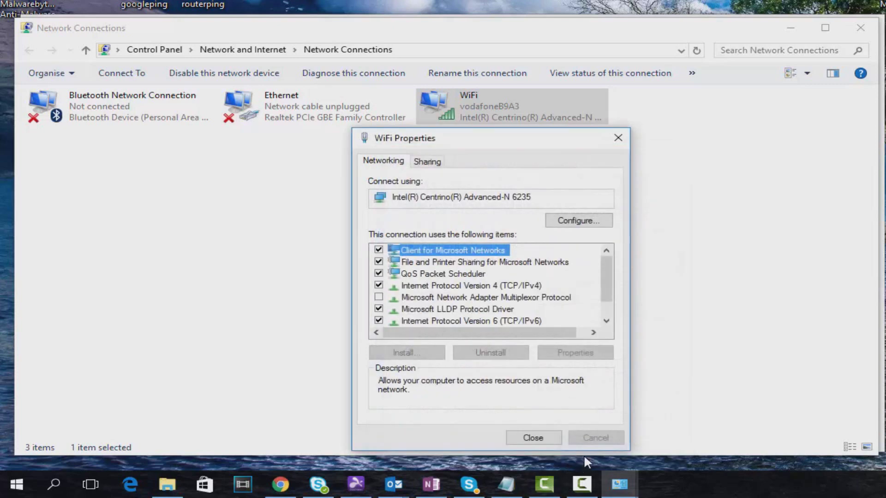
left_click(531, 438)
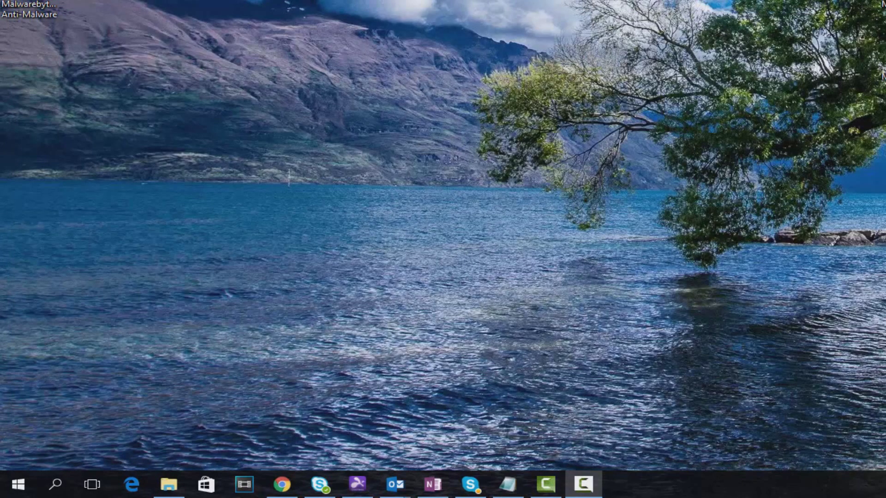
Open Command Prompt, ping 8.8.8.8 (4 replies, 258ms average), and enter 'ping 8.8.8.8 -t'.
left_click(52, 488)
type("c")
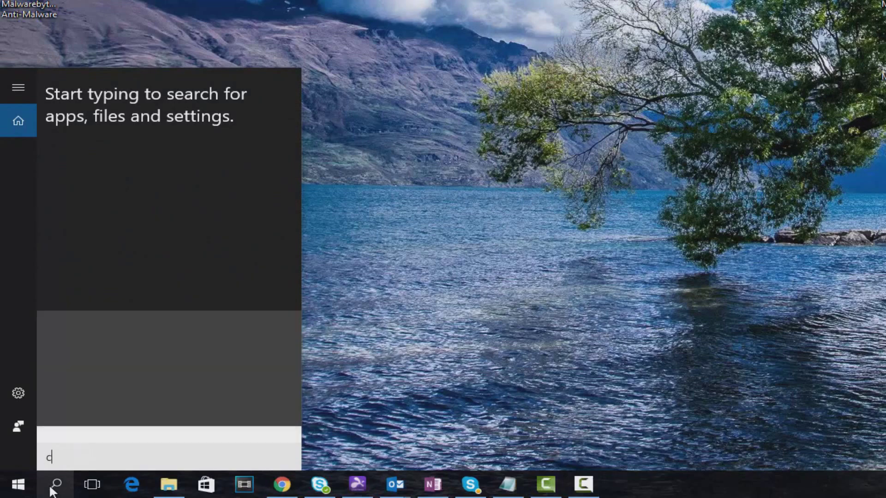
type("md")
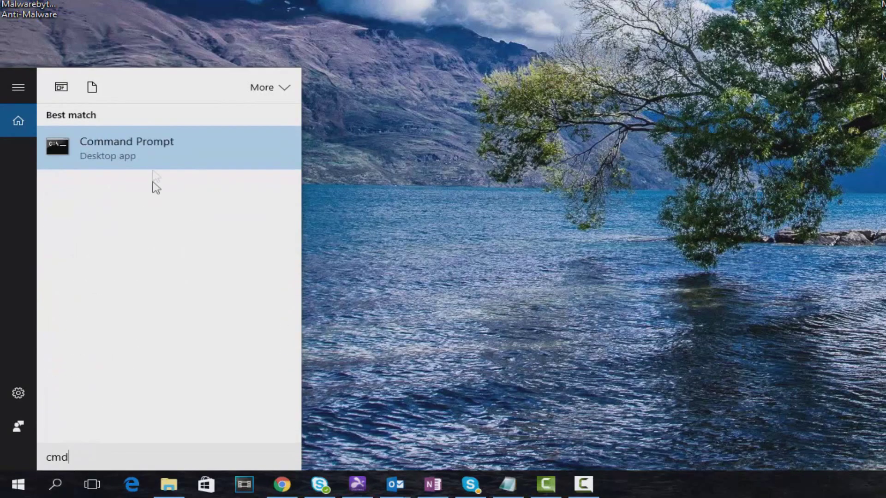
left_click(158, 141)
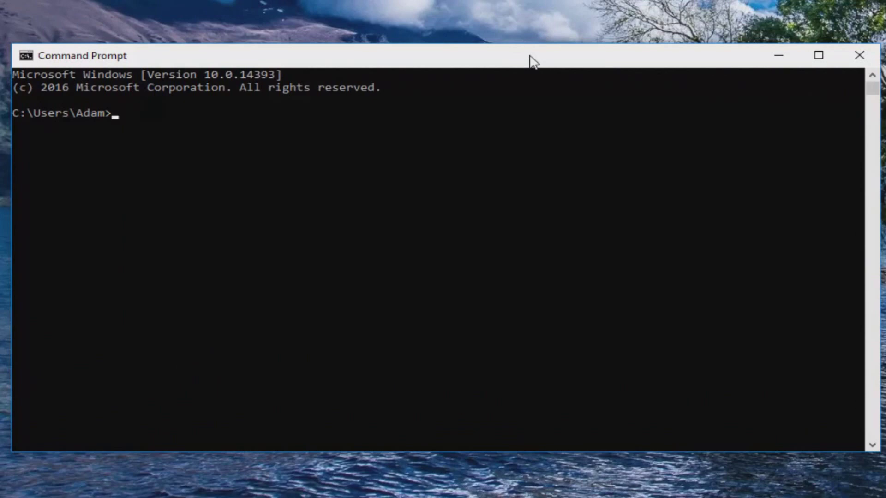
type("ping 8.8.8.8")
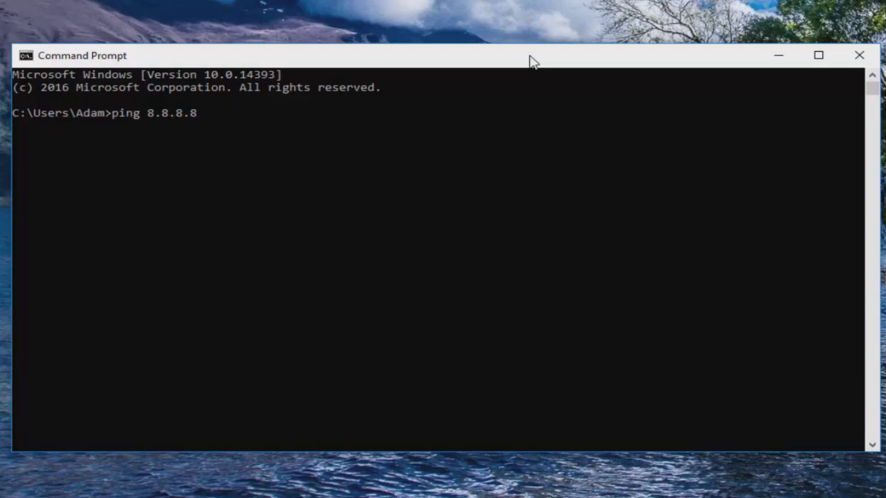
key("Return")
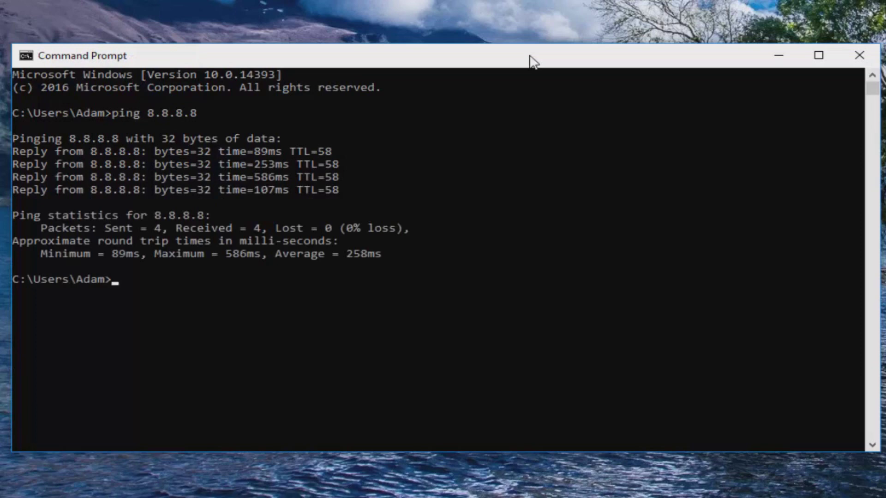
type("ping 8.8.8.8")
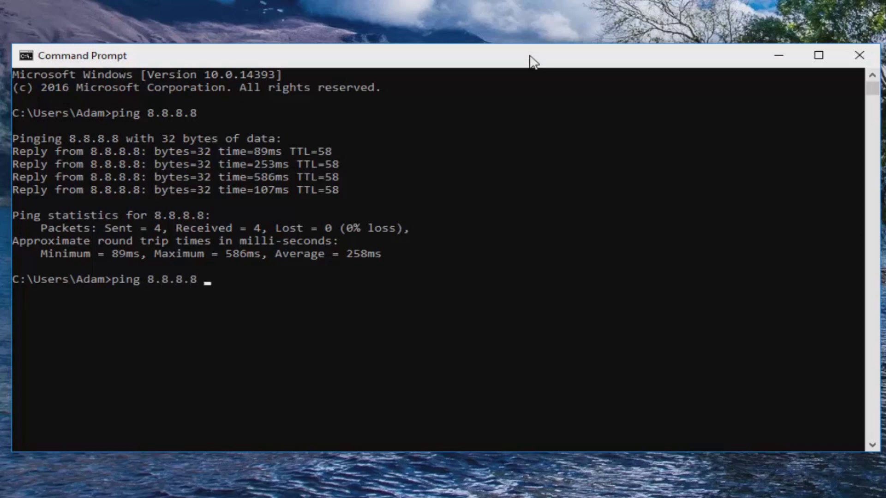
type(" -t")
Run the continuous ping to 8.8.8.8, then minimise the Command Prompt window.
key("Return")
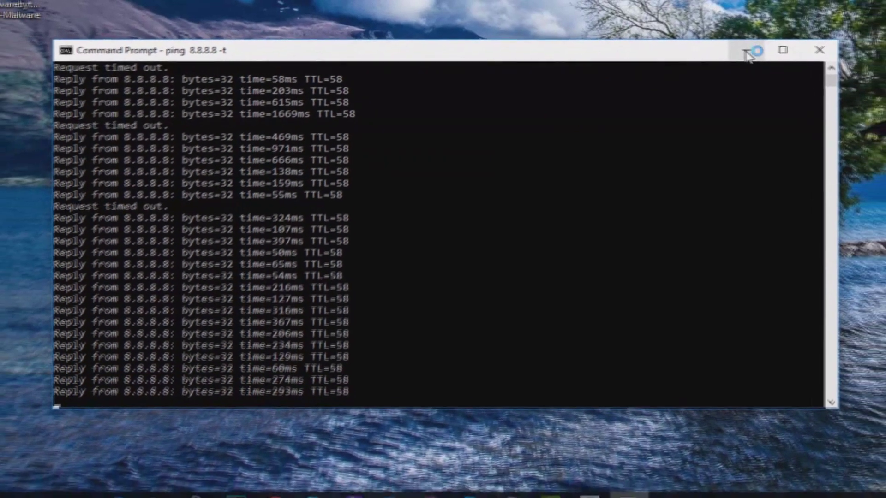
left_click(747, 52)
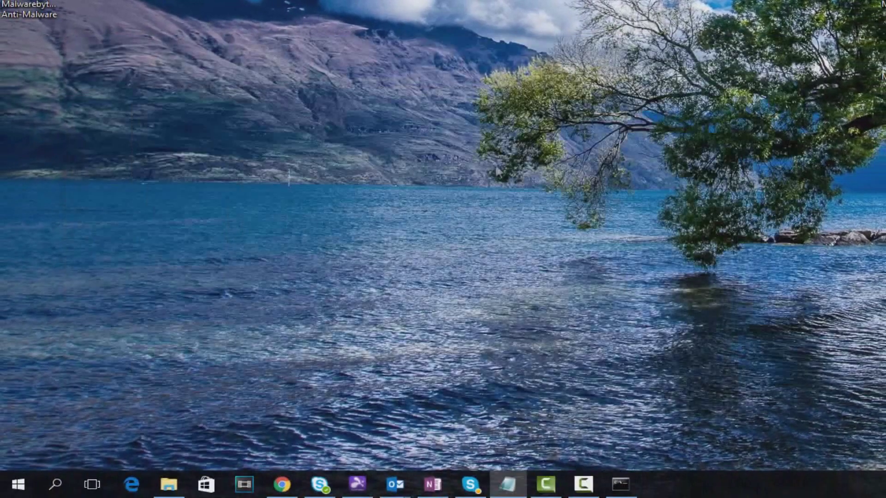
Open a second Command Prompt and run ipconfig to find the default gateway 192.168.1.1.
left_click(68, 486)
type("cmd")
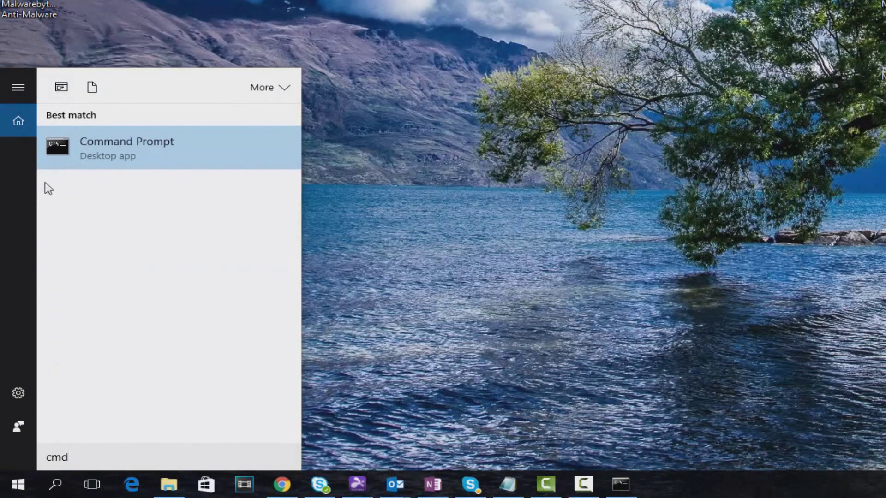
left_click(87, 159)
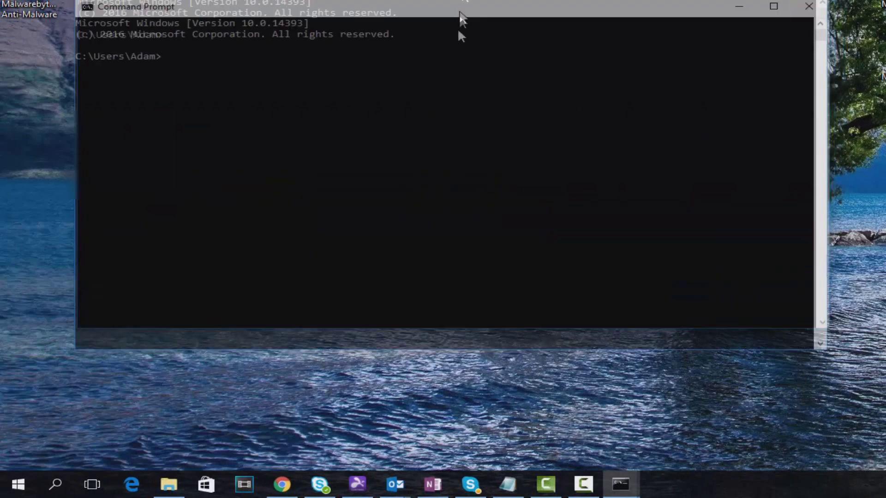
left_click_drag(458, 28, 450, 43)
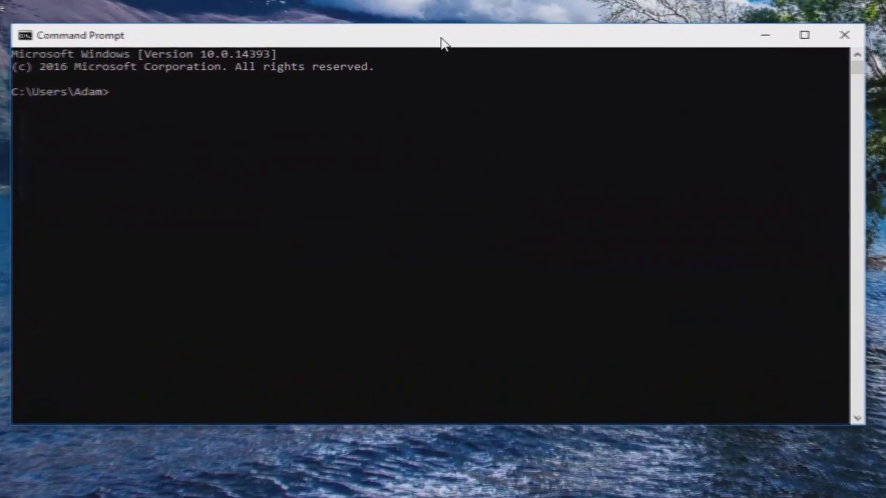
type("ipconfig")
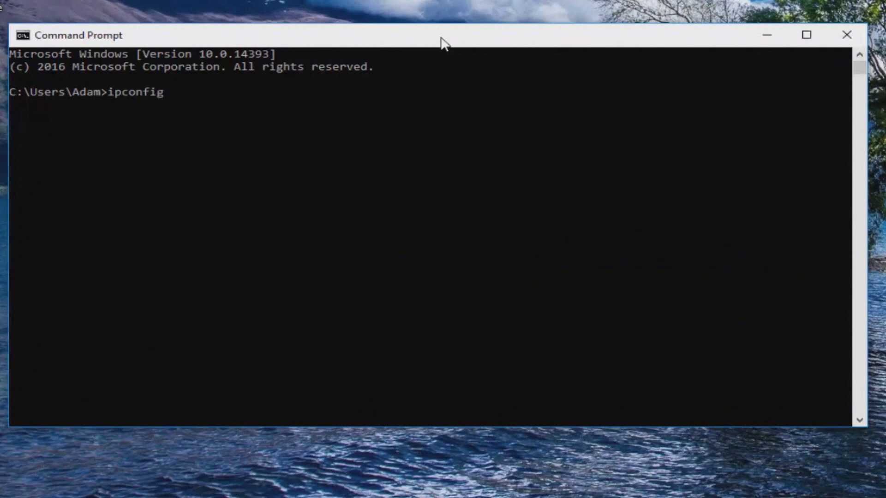
key("Return")
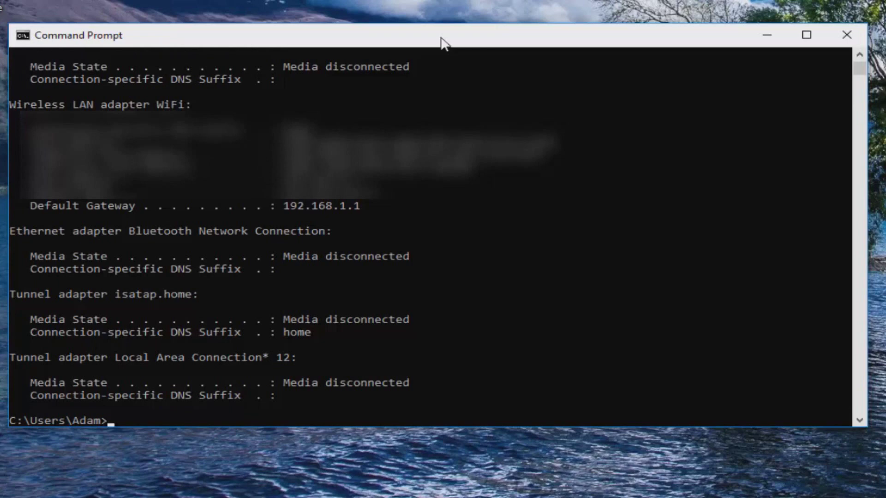
Start a continuous ping to 192.168.1.1 and narrow its console window.
type("ping")
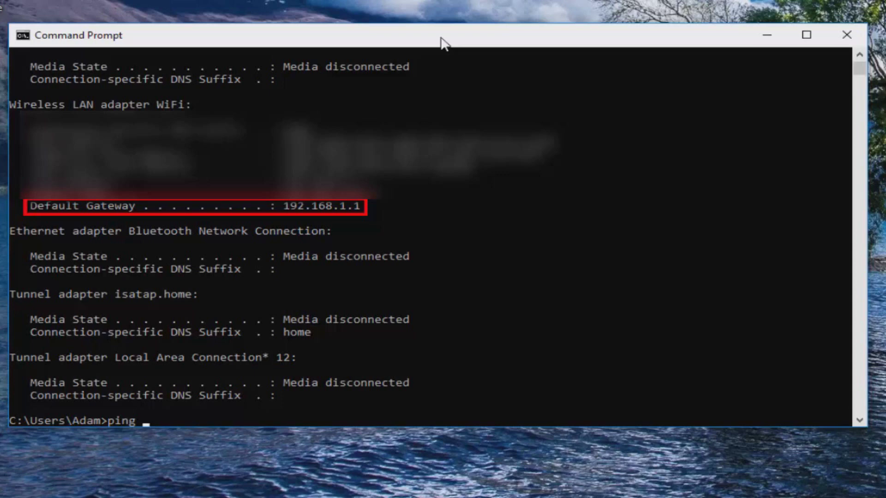
type(" 192.168.1.1 -t")
key("Return")
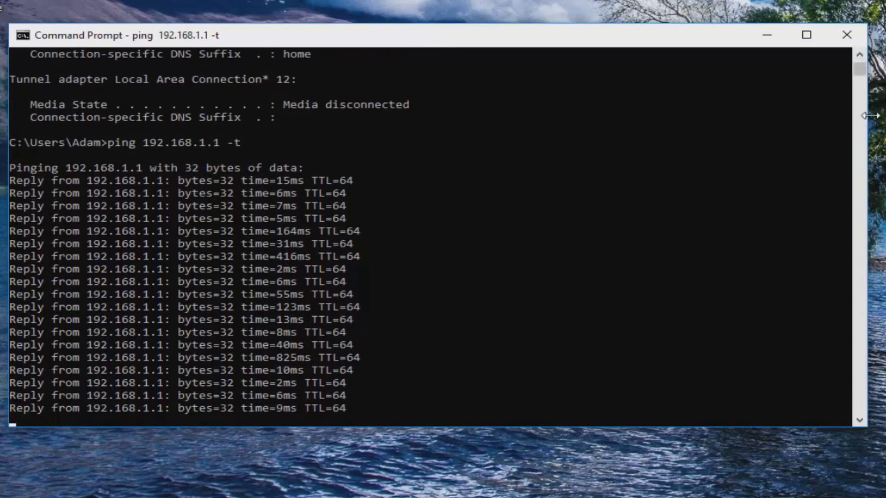
left_click_drag(867, 121, 548, 123)
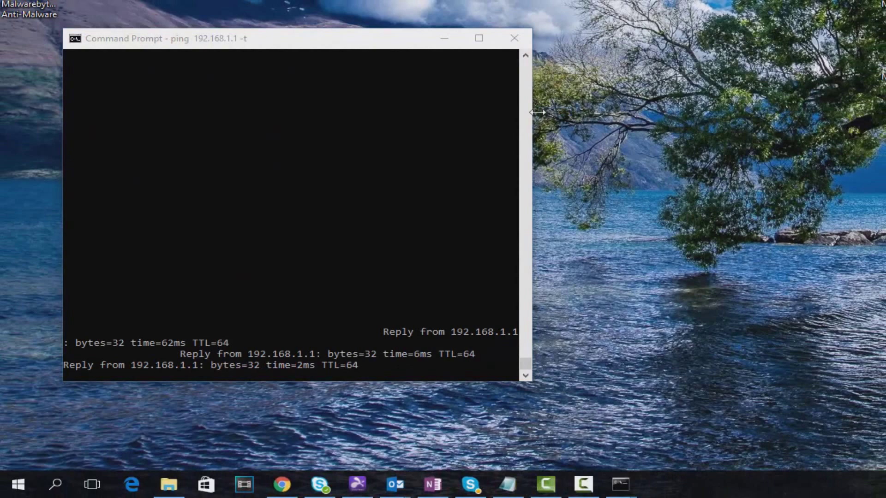
Place the gateway ping window on the left and the 8.8.8.8 ping window on the right.
left_click(403, 49)
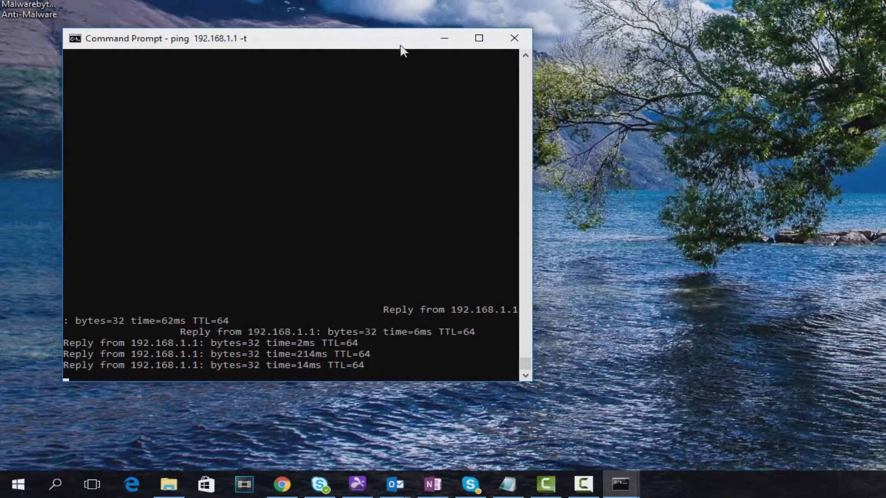
left_click_drag(328, 32, 285, 57)
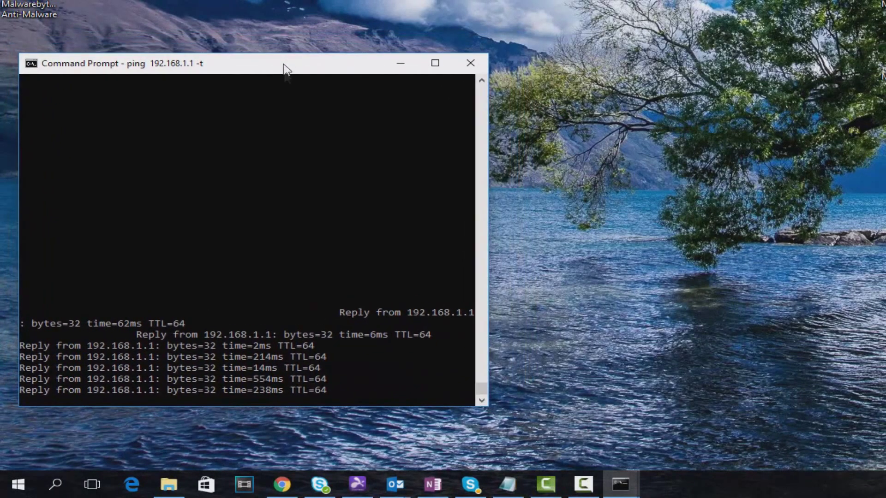
left_click(620, 486)
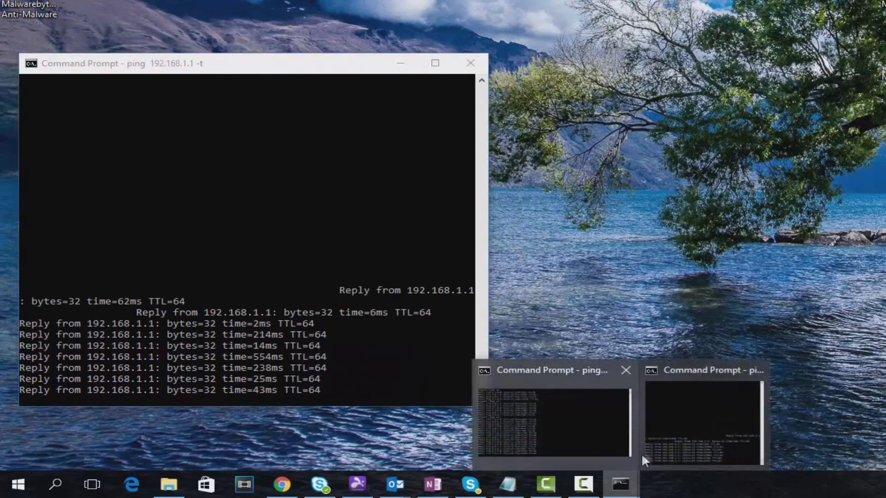
left_click(658, 441)
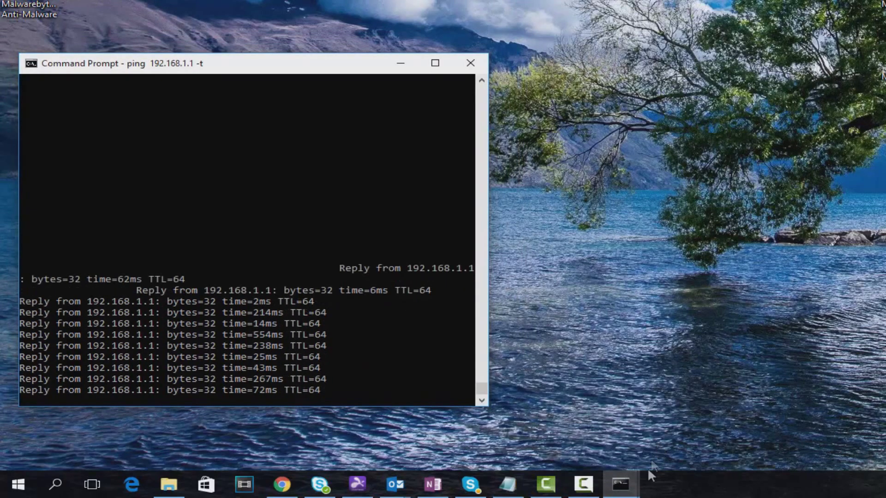
left_click(619, 485)
left_click(575, 437)
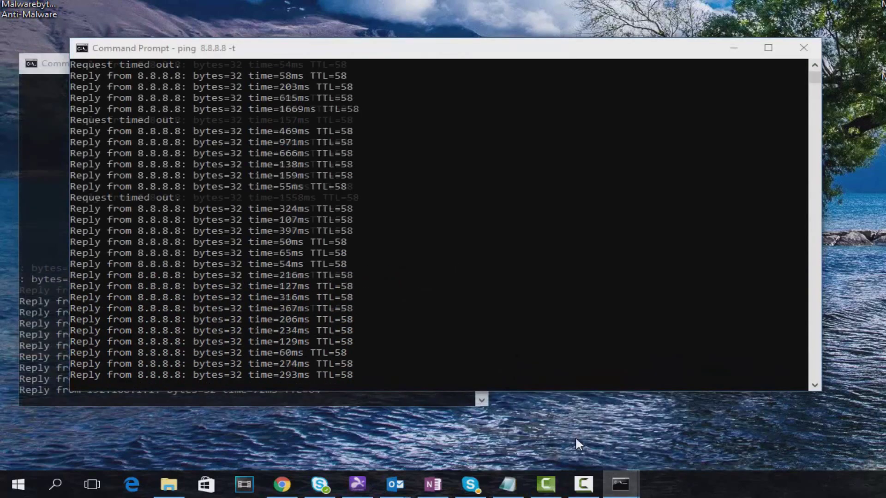
left_click_drag(360, 50, 810, 67)
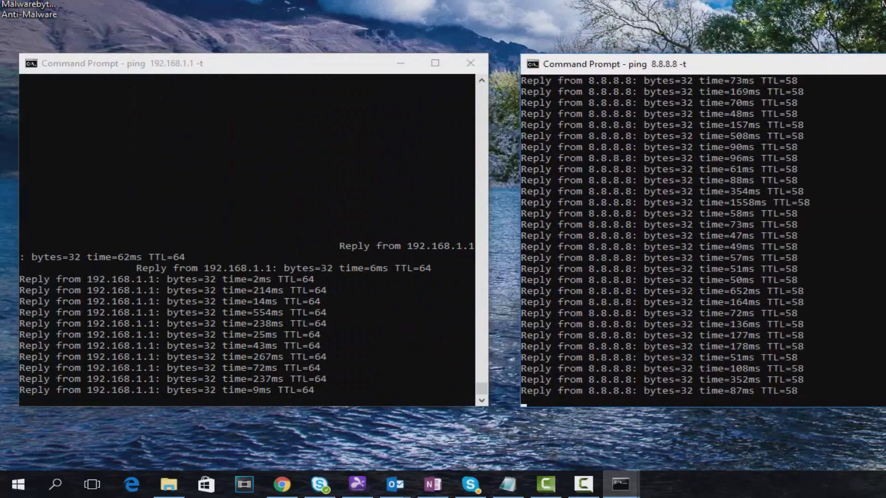
left_click_drag(884, 251, 848, 253)
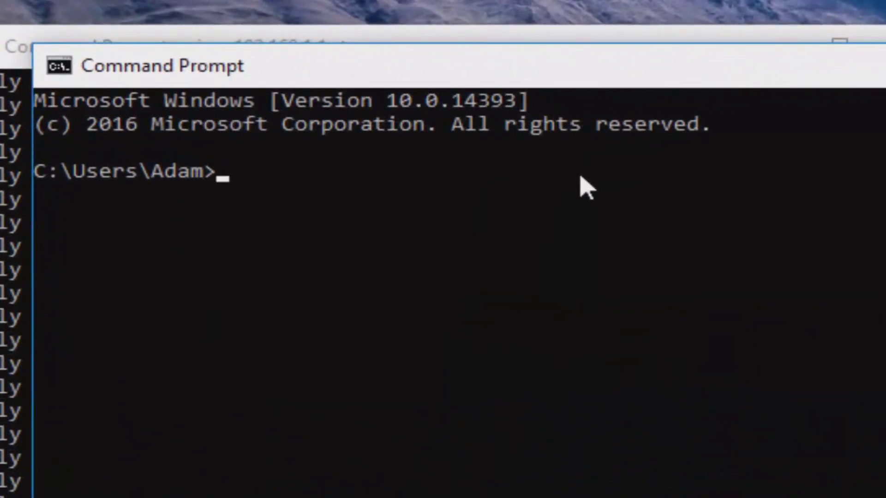
Run 'ping 8.8.8.8 -t' appending its output to googleping.txt on the user's desktop.
type("ping 8")
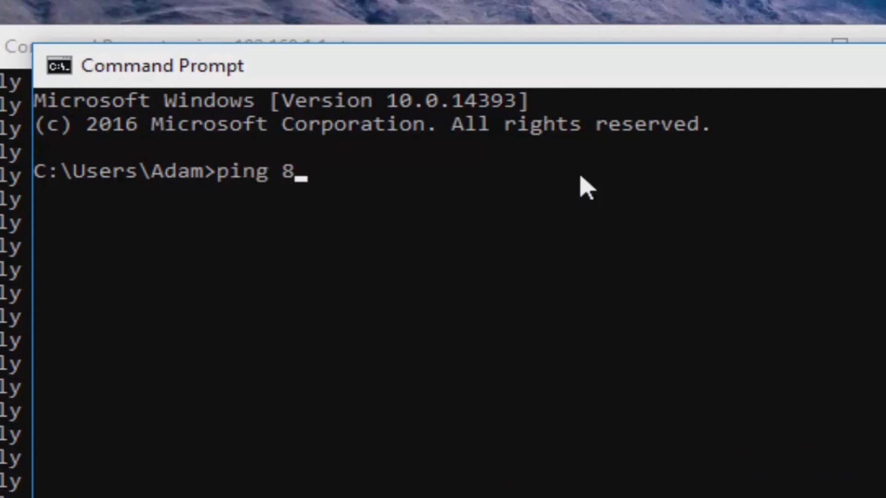
type(".8.8.8")
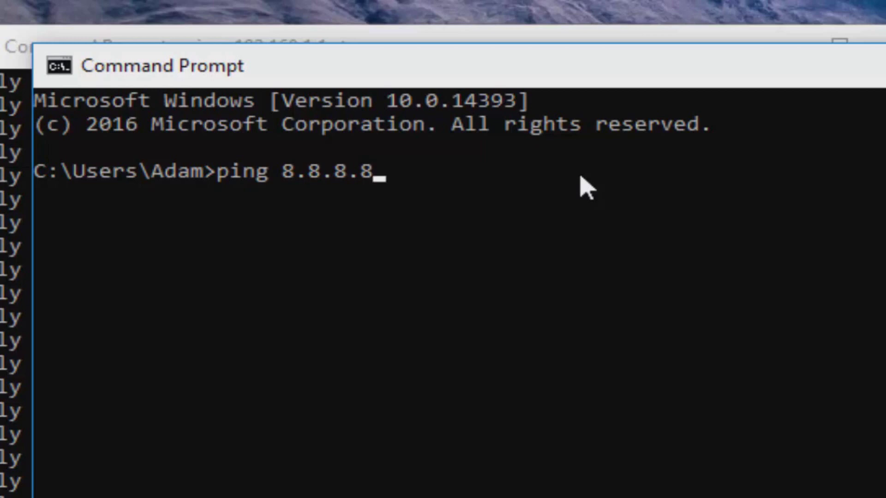
type(">> c:")
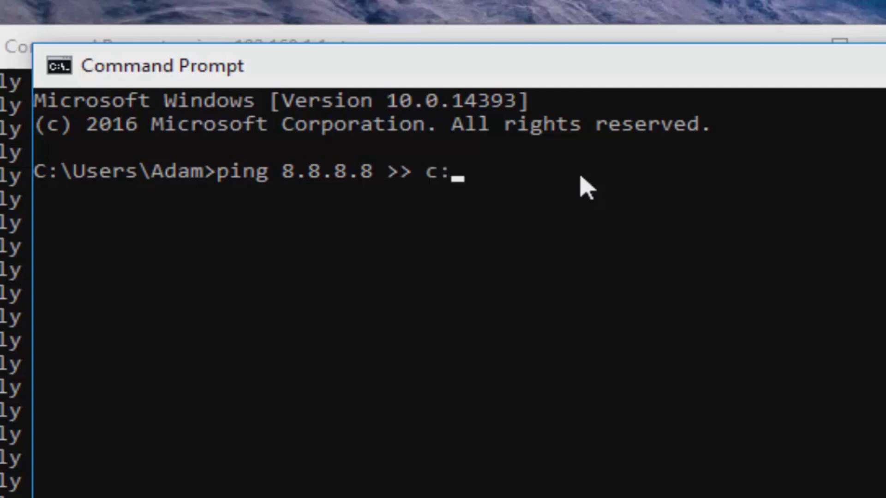
type("/")
key("BackSpace")
type("\\users\\")
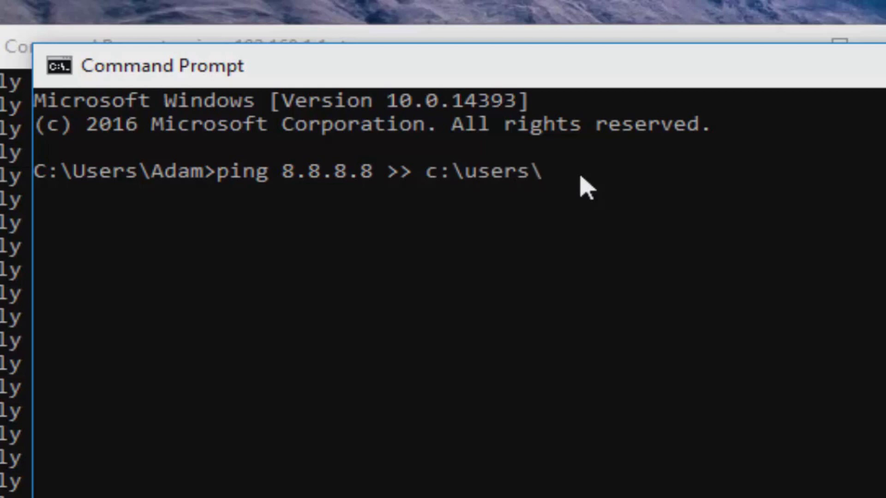
type("Adam\\")
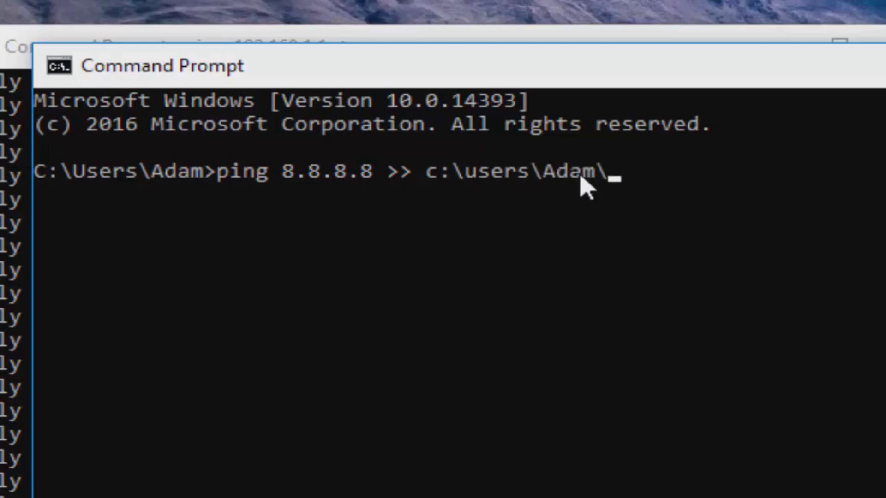
type("deskto[p")
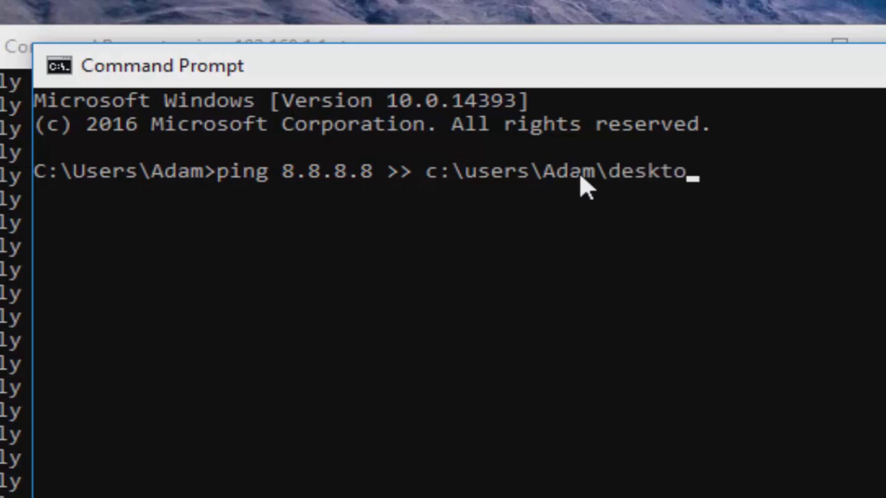
key("BackSpace")
key("BackSpace")
type("p\\")
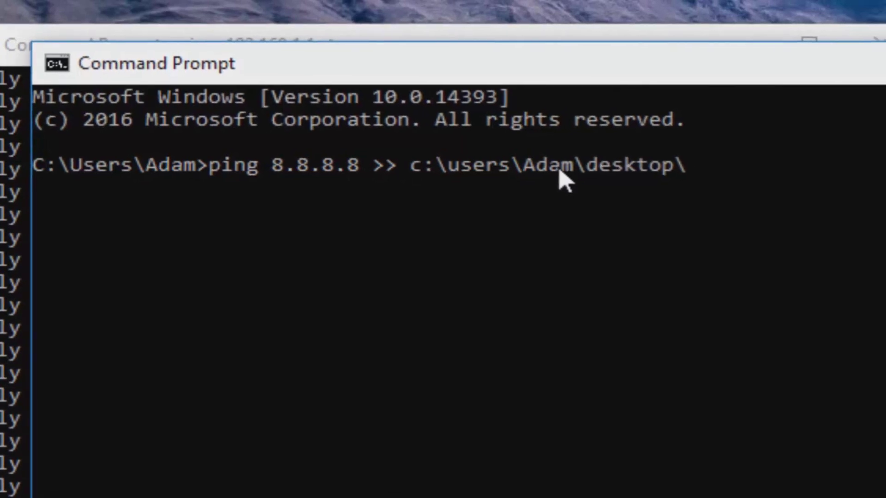
type("googleping")
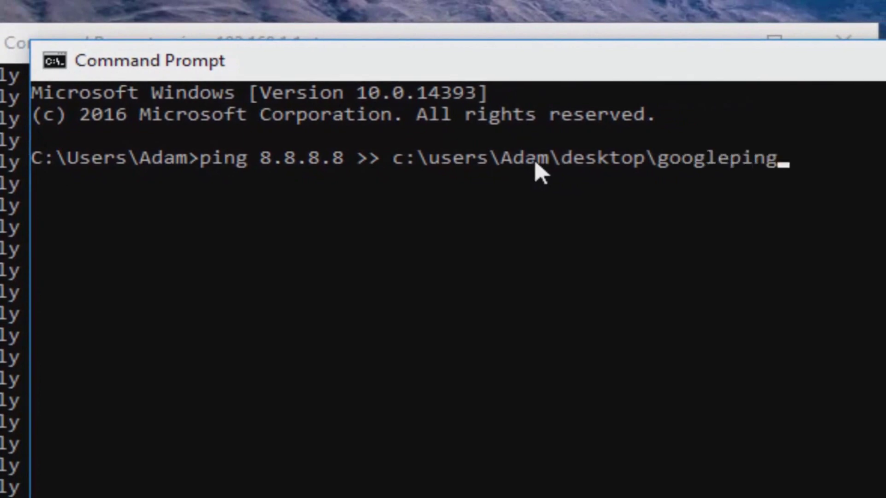
type(".txt -t")
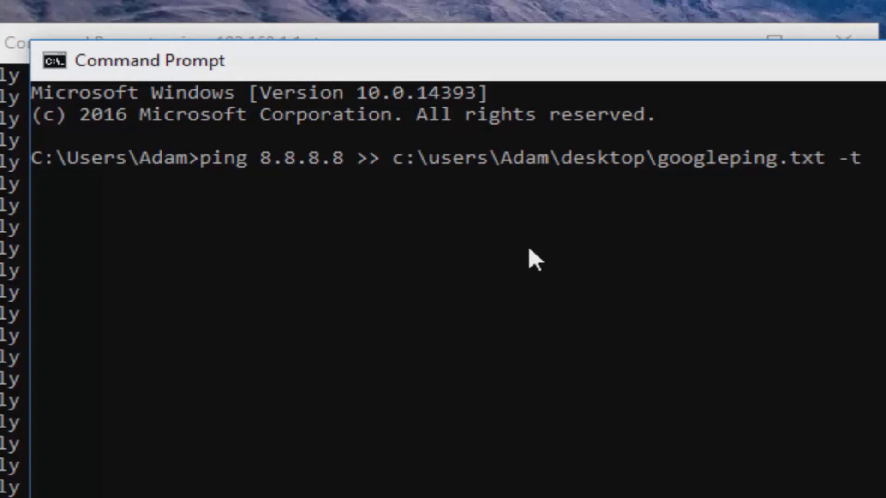
key("Return")
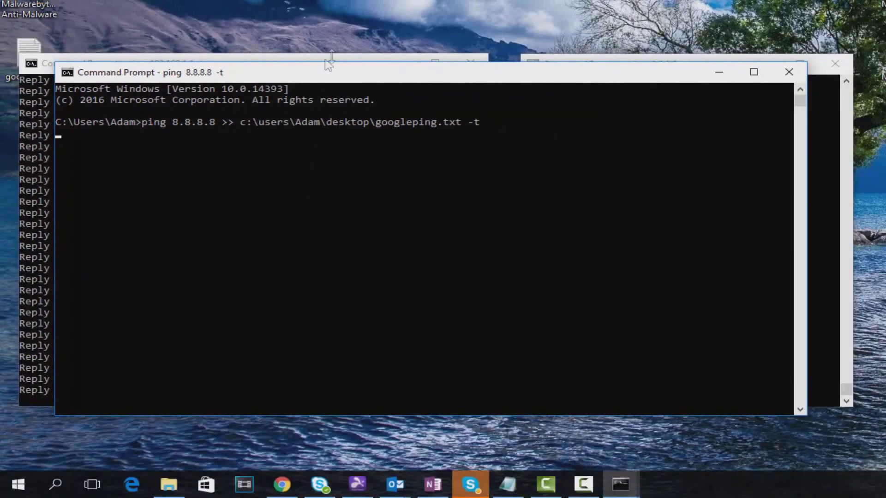
Move the new console aside, minimize the other two ping consoles, and open googleping.txt in Notepad.
left_click_drag(355, 76, 380, 115)
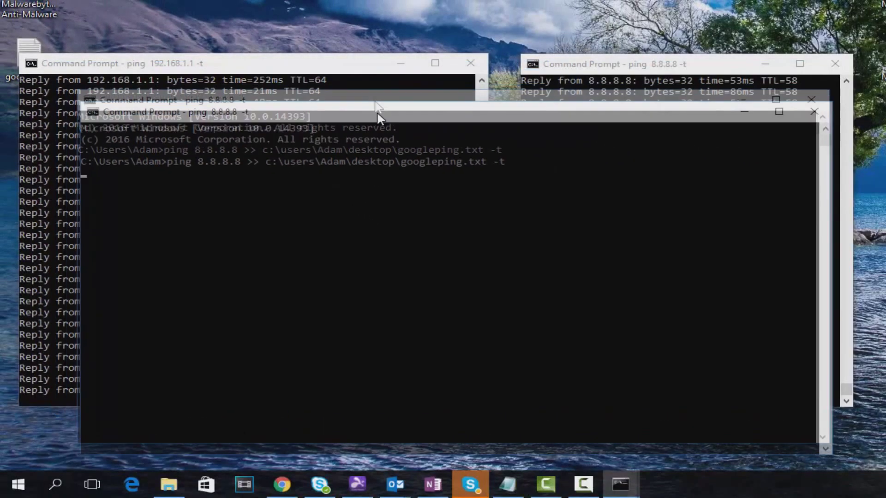
left_click(400, 63)
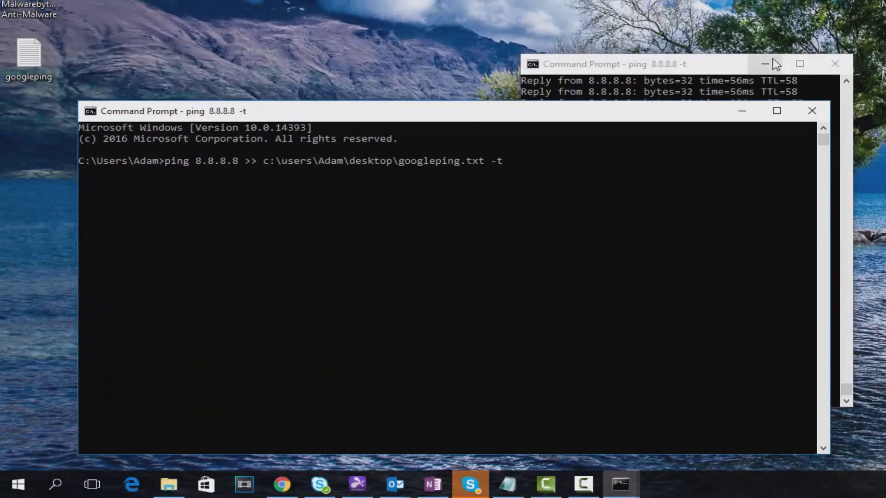
left_click(765, 64)
left_click(40, 71)
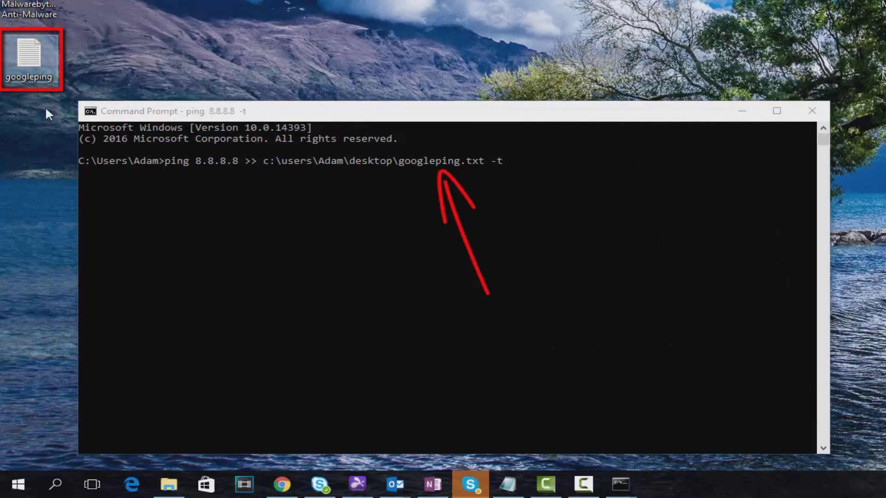
double_click(52, 73)
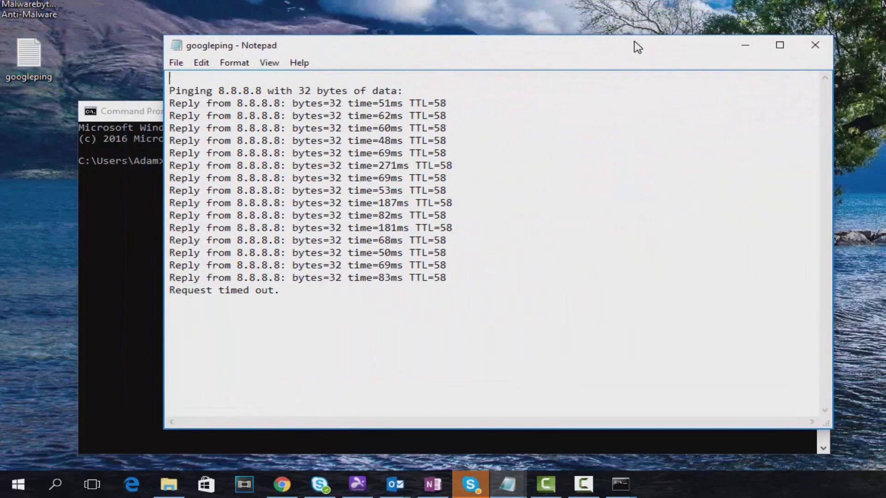
left_click_drag(635, 43, 631, 54)
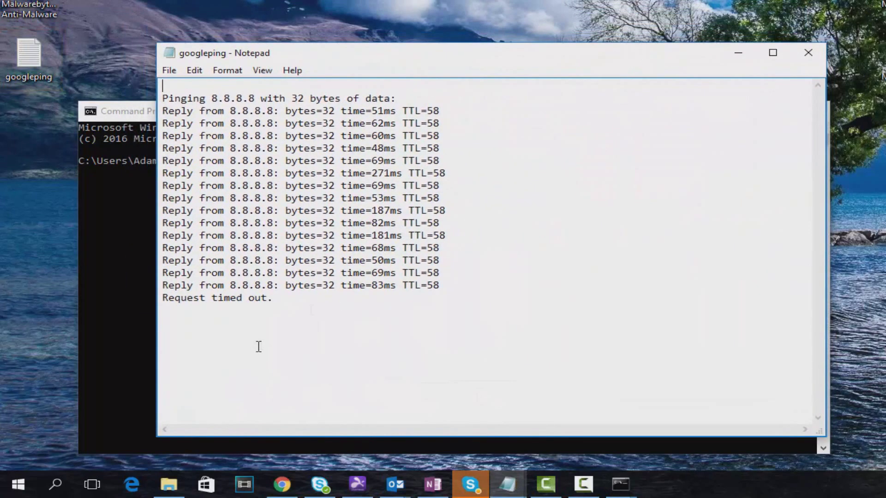
Repeatedly close and reopen googleping.txt to watch new 8.8.8.8 replies and one time-out, then close it.
left_click(808, 52)
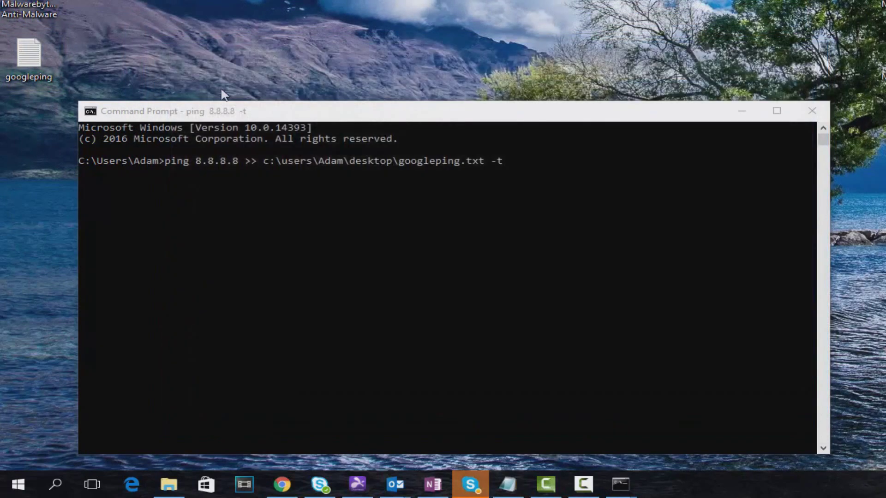
double_click(41, 59)
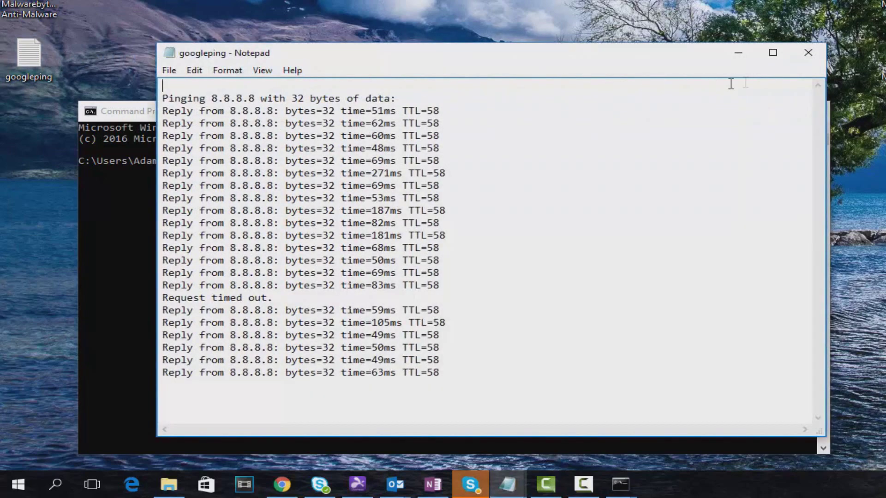
left_click(808, 52)
double_click(37, 65)
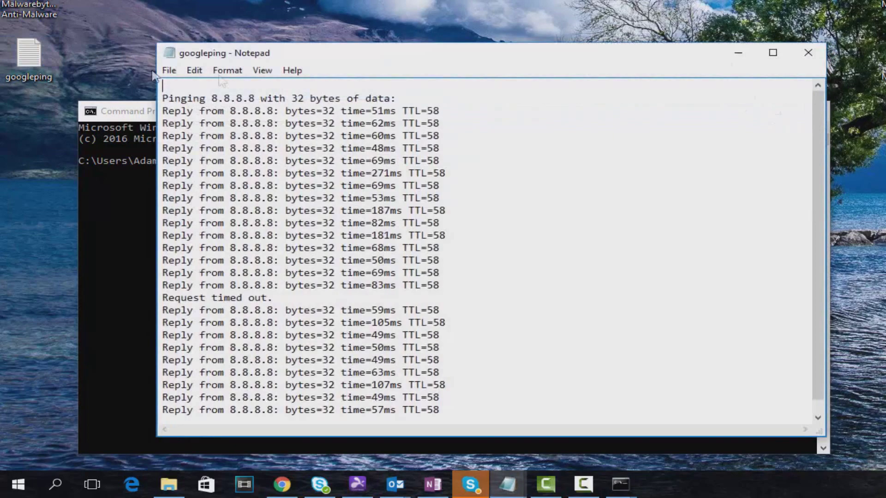
left_click(808, 52)
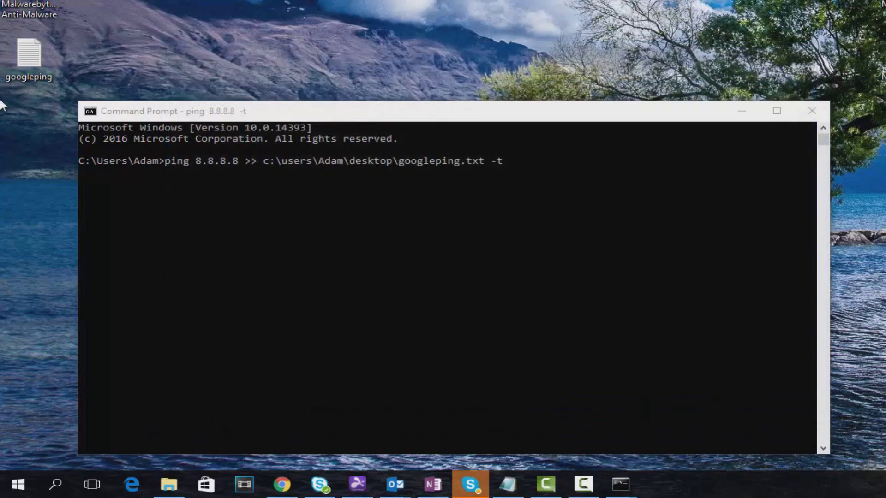
double_click(24, 73)
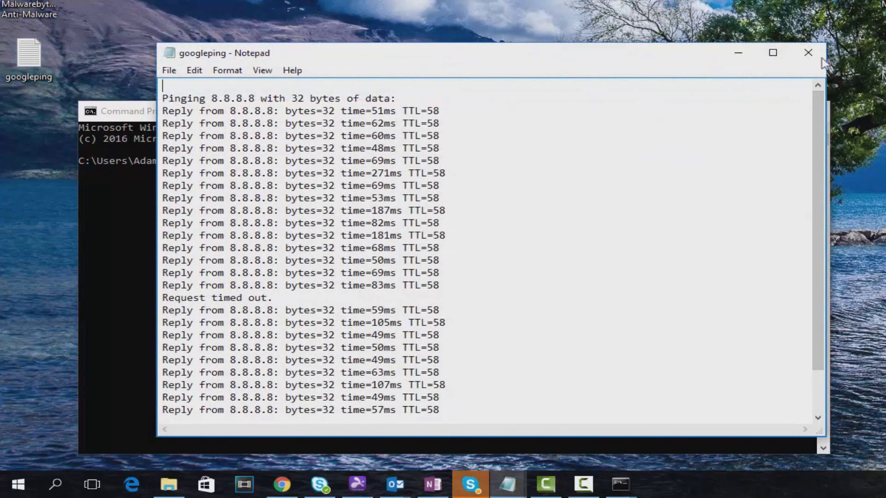
left_click(808, 52)
key("Return")
scroll(671, 239, "down", 3)
scroll(666, 277, "up", 3)
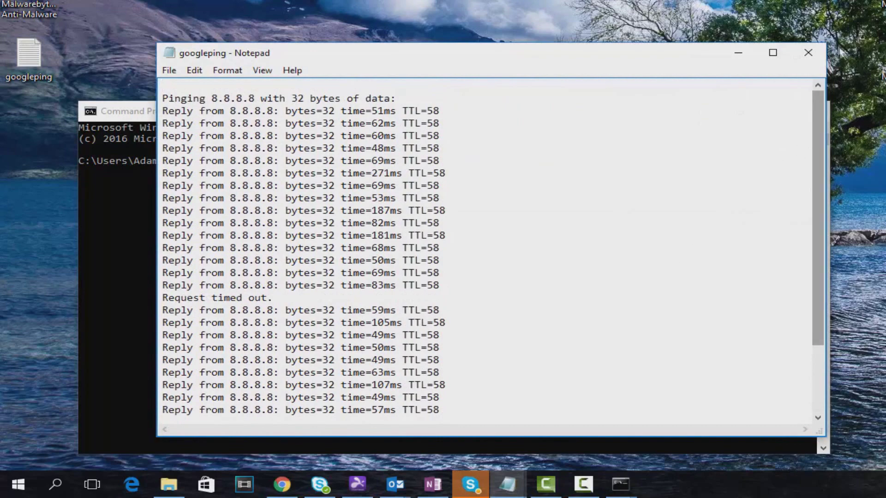
left_click(808, 52)
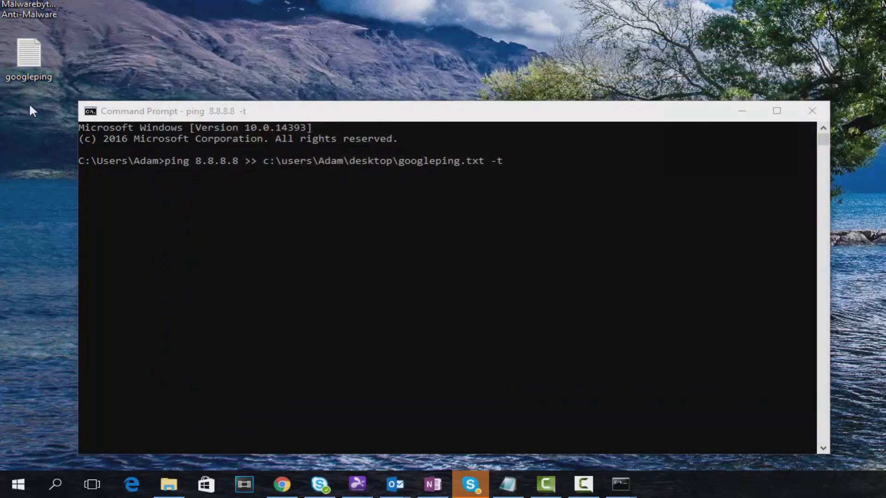
Open a new Command Prompt and run a continuous ping to 192.168.1.1 logged to routerping.txt on the desktop.
left_click(55, 484)
type("cmd")
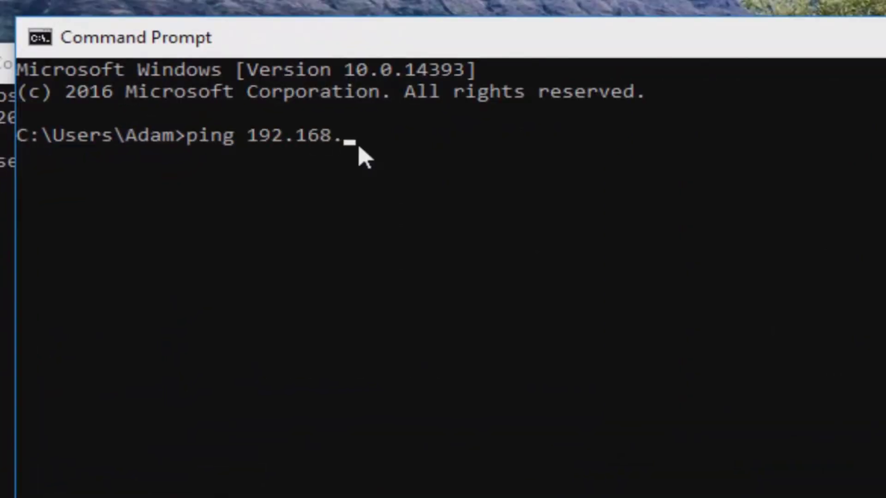
type(":\\users\\Adam\\desktop\\routerping")
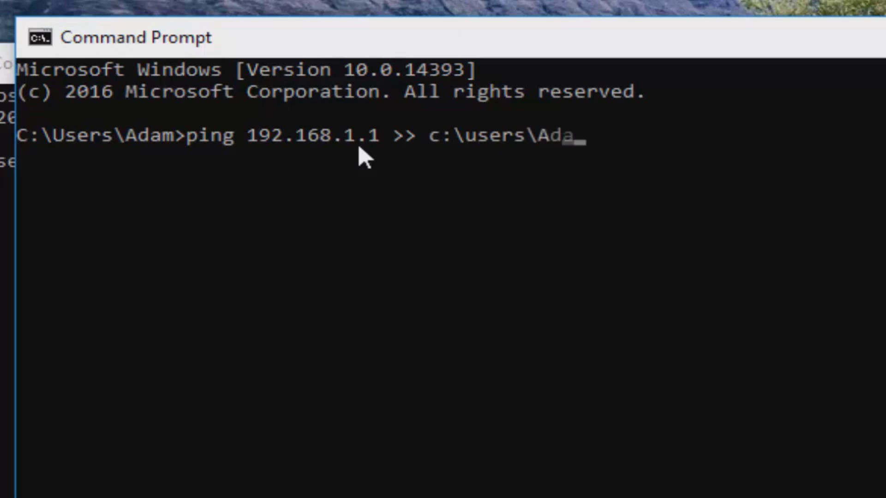
type(".txt -t")
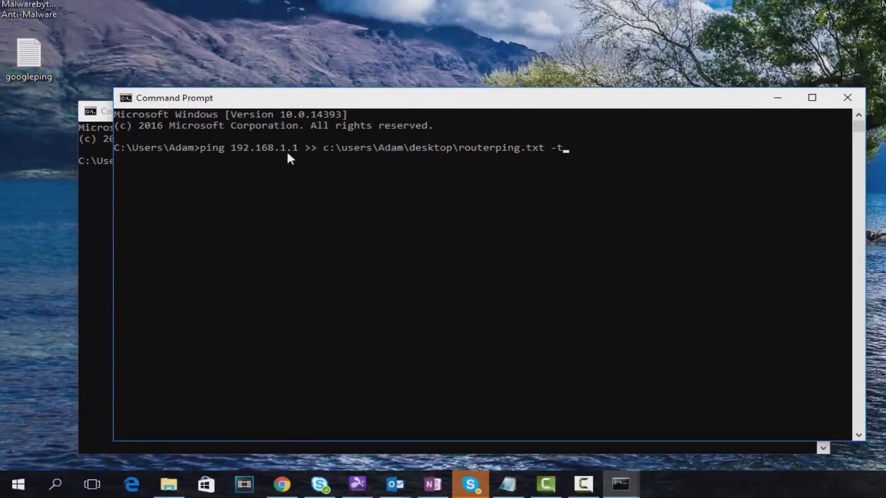
key("Return")
Check the routerping.txt log in Notepad a couple of times, then open googleping.txt.
double_click(54, 115)
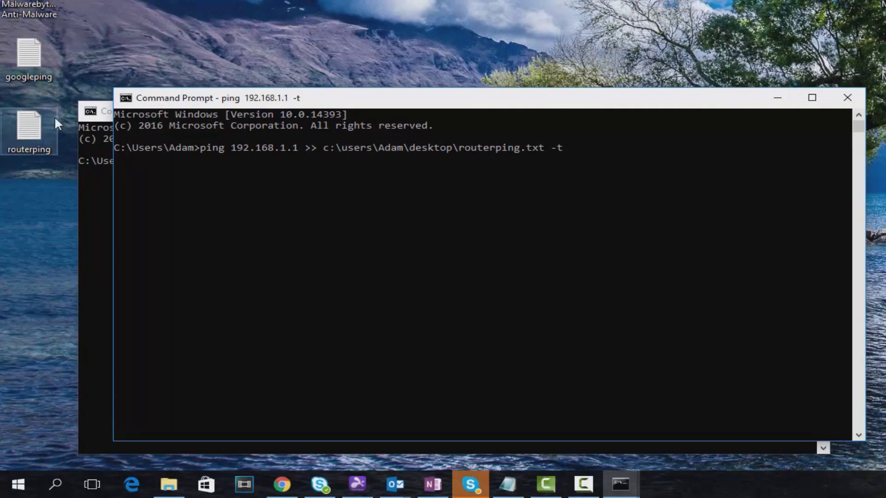
left_click(821, 53)
double_click(45, 134)
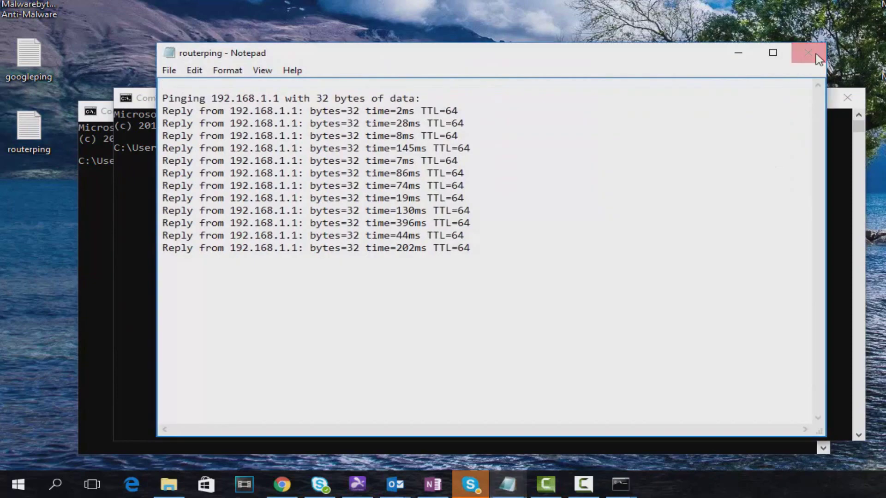
left_click(808, 53)
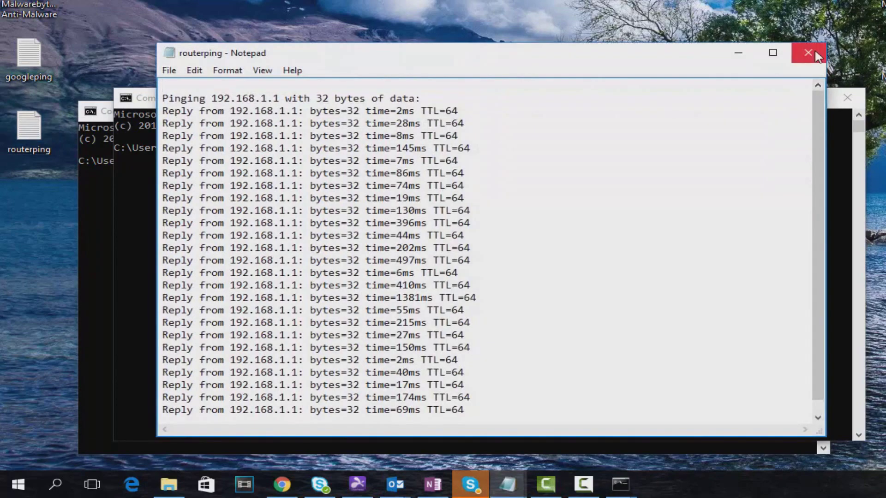
left_click(809, 54)
key("Up")
key("Return")
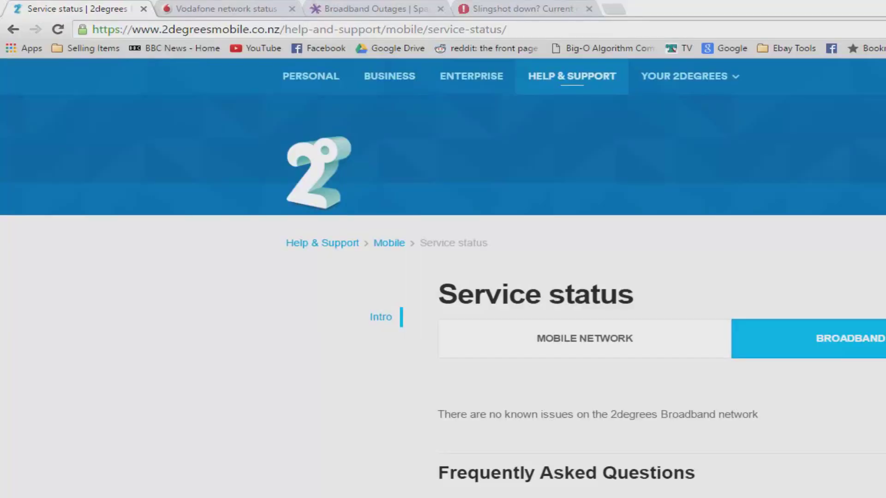
Switch to the Vodafone network status tab in Chrome.
left_click(194, 10)
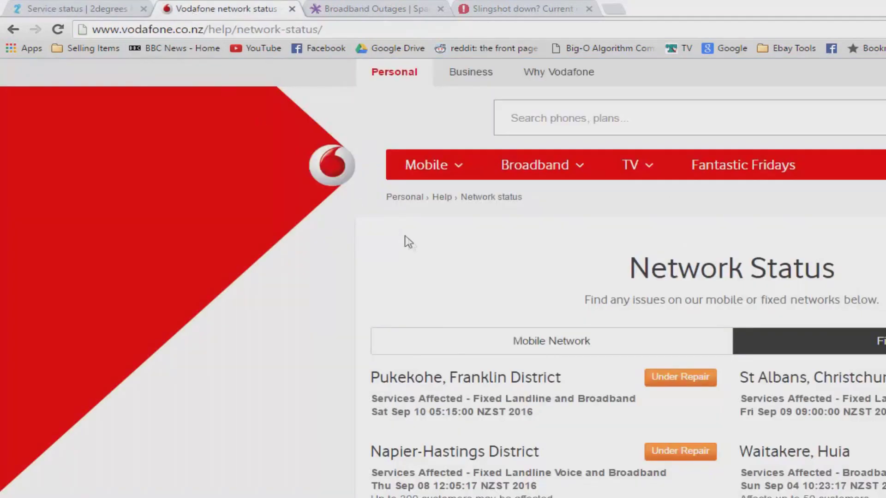